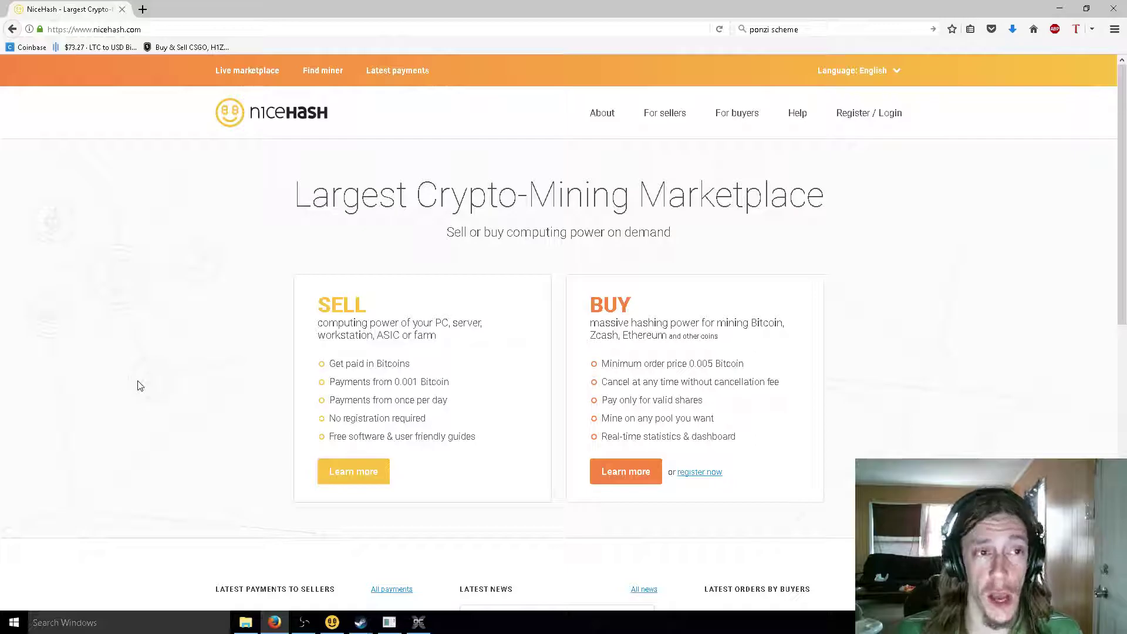
Step: Open the seller information for earning with a CPU or GPU and go to the NiceHash Miner download page
{"action": "left_click", "coordinate": [352, 486]}
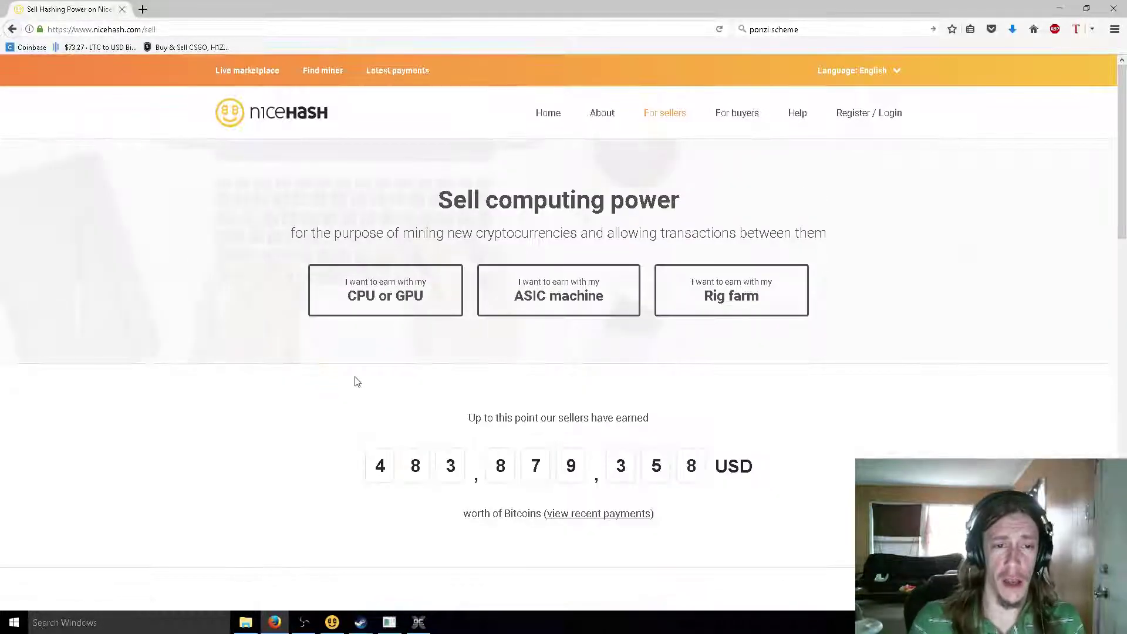
{"action": "left_click_drag", "start_coordinate": [435, 199], "coordinate": [616, 219]}
{"action": "left_click", "coordinate": [616, 218]}
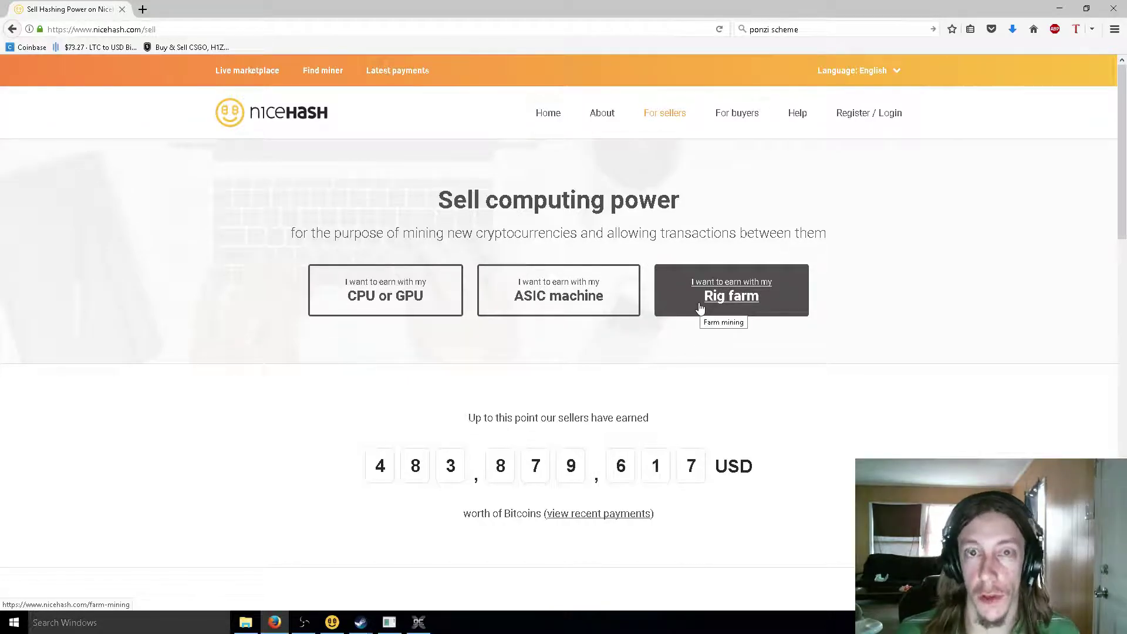
{"action": "left_click", "coordinate": [377, 297]}
{"action": "scroll", "coordinate": [488, 301], "scroll_direction": "down", "scroll_amount": 6}
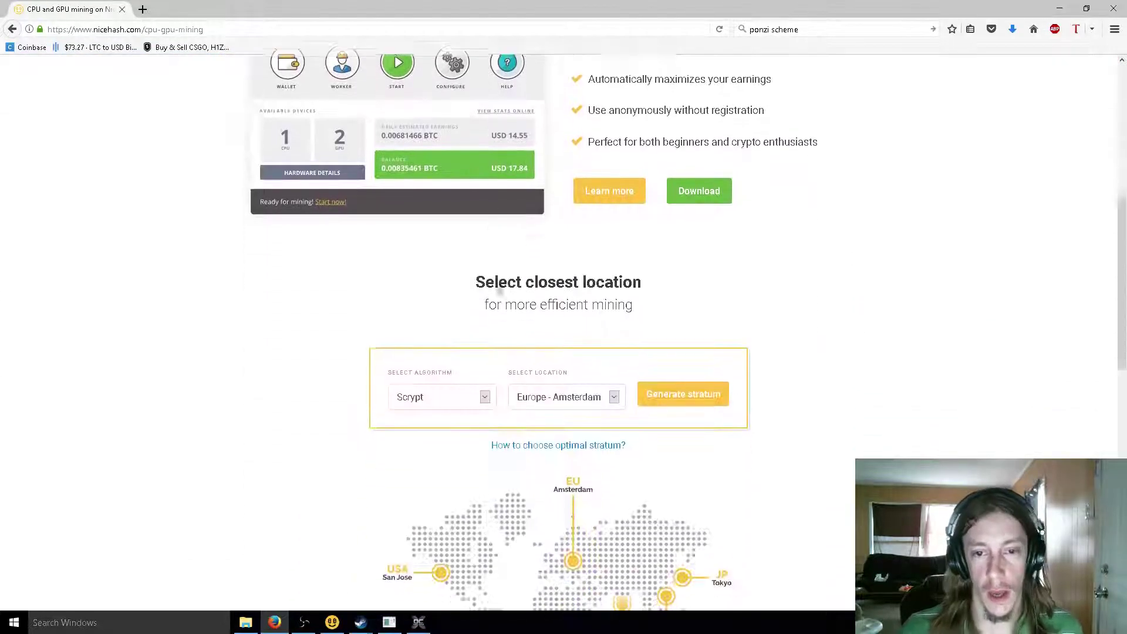
{"action": "scroll", "coordinate": [603, 288], "scroll_direction": "up", "scroll_amount": 4}
{"action": "left_click", "coordinate": [696, 455]}
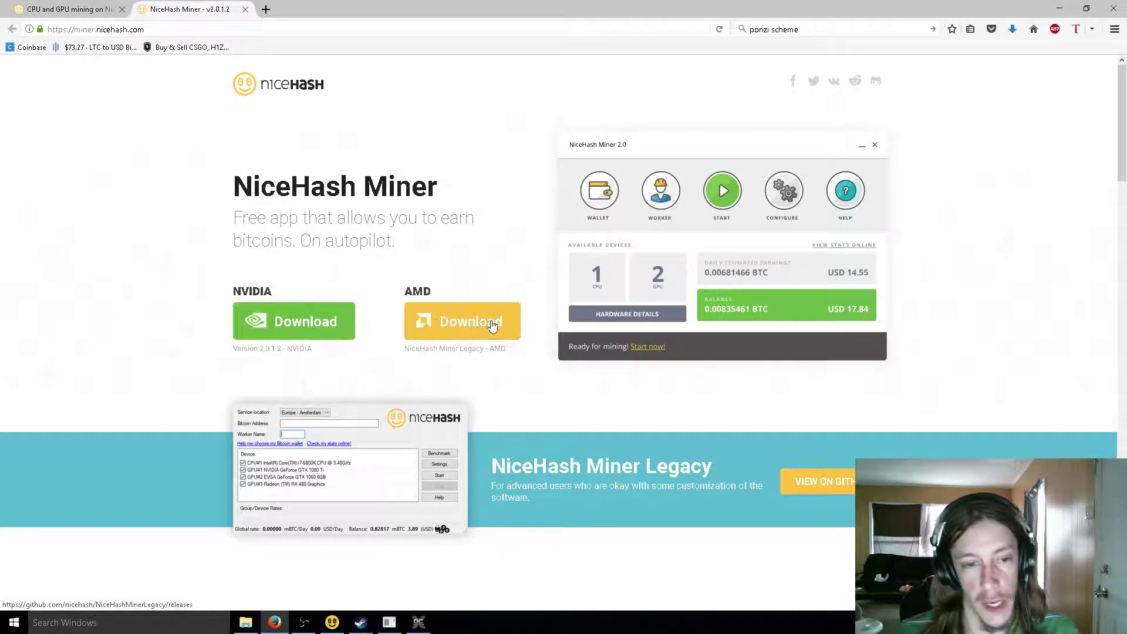
Step: Review the NiceHash Miner Legacy section and the NVIDIA and AMD download options
{"action": "scroll", "coordinate": [509, 229], "scroll_direction": "down", "scroll_amount": 2}
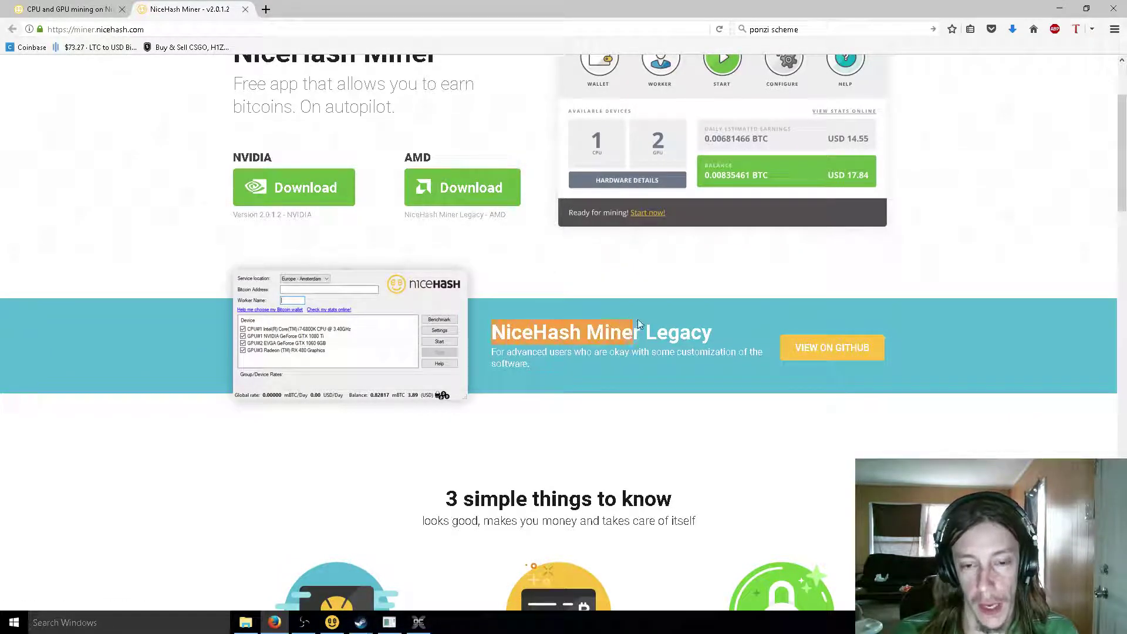
{"action": "double_click", "coordinate": [684, 335]}
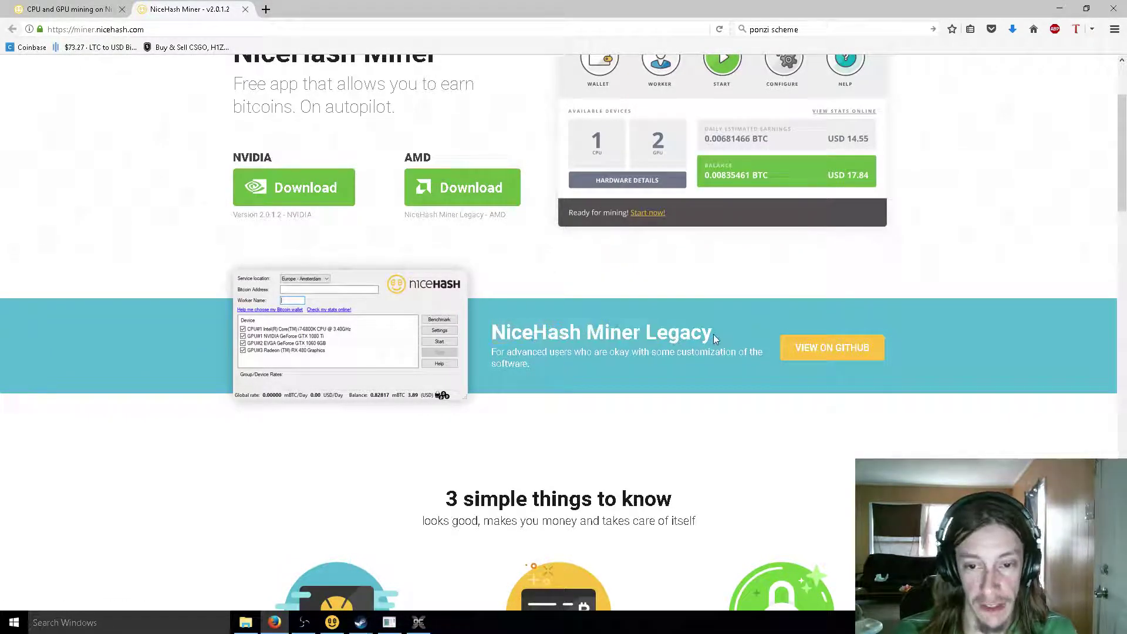
{"action": "left_click_drag", "start_coordinate": [655, 342], "coordinate": [561, 343]}
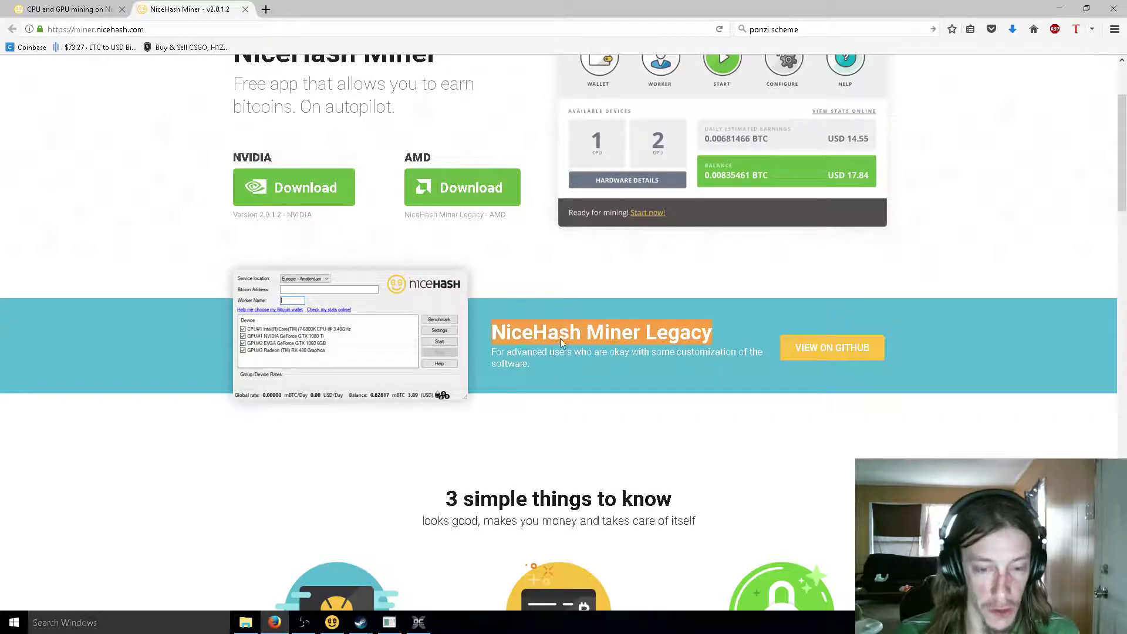
{"action": "left_click", "coordinate": [702, 333]}
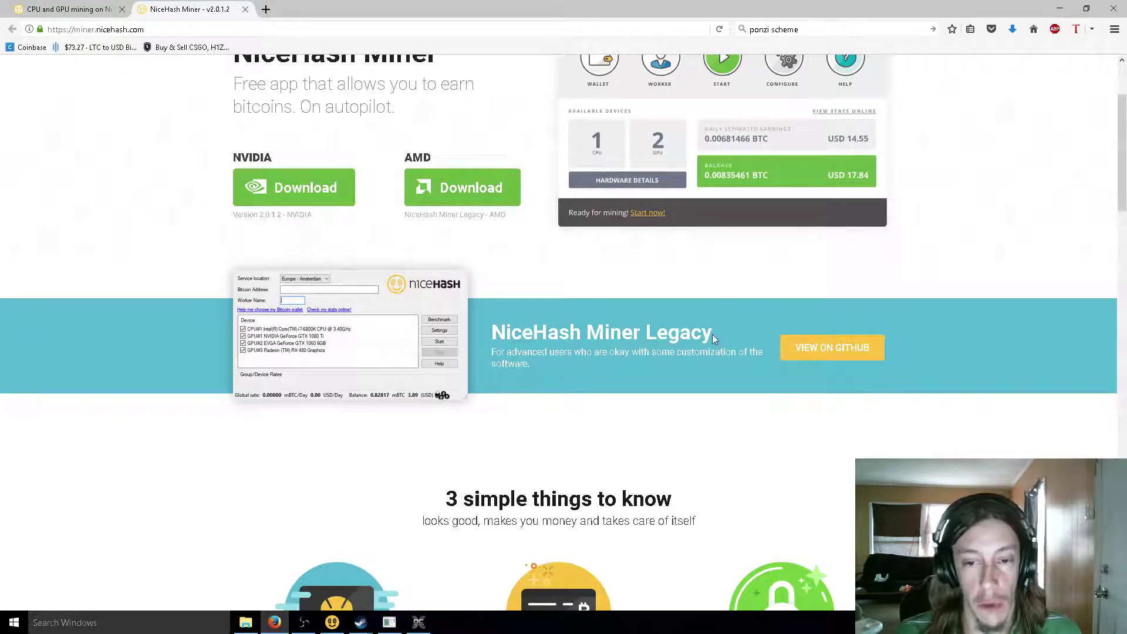
{"action": "left_click_drag", "start_coordinate": [712, 334], "coordinate": [527, 338]}
{"action": "left_click", "coordinate": [628, 325]}
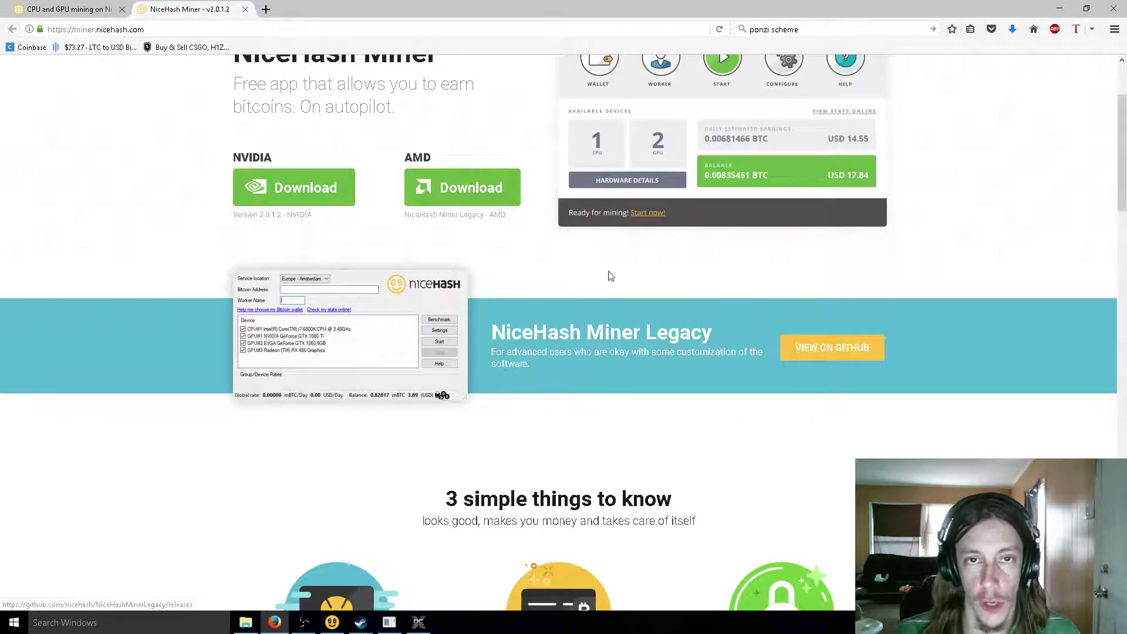
{"action": "scroll", "coordinate": [608, 276], "scroll_direction": "up", "scroll_amount": 3}
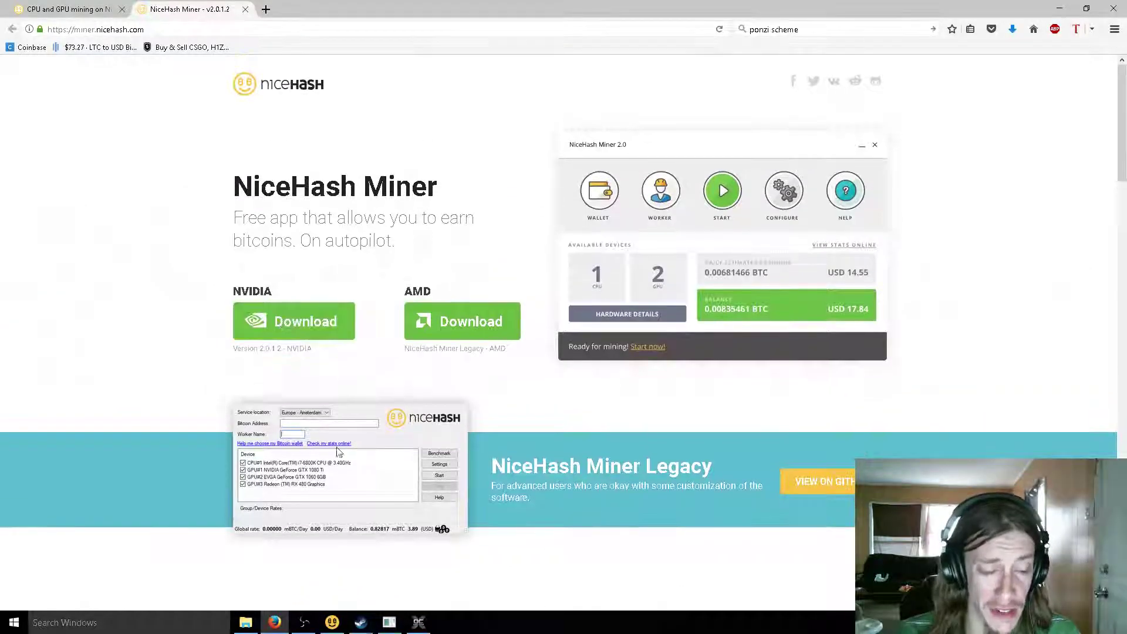
Step: Switch to NiceHash Miner, reposition its window over the web page and open the hardware details
{"action": "left_click", "coordinate": [333, 619]}
{"action": "left_click_drag", "start_coordinate": [380, 264], "coordinate": [565, 121]}
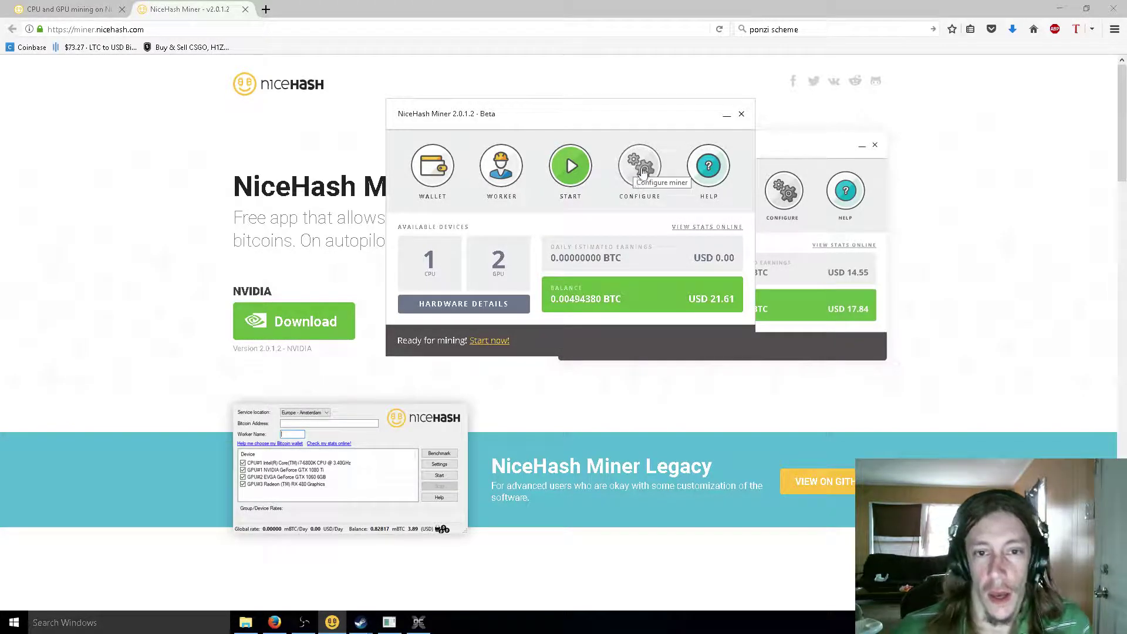
{"action": "left_click", "coordinate": [479, 307]}
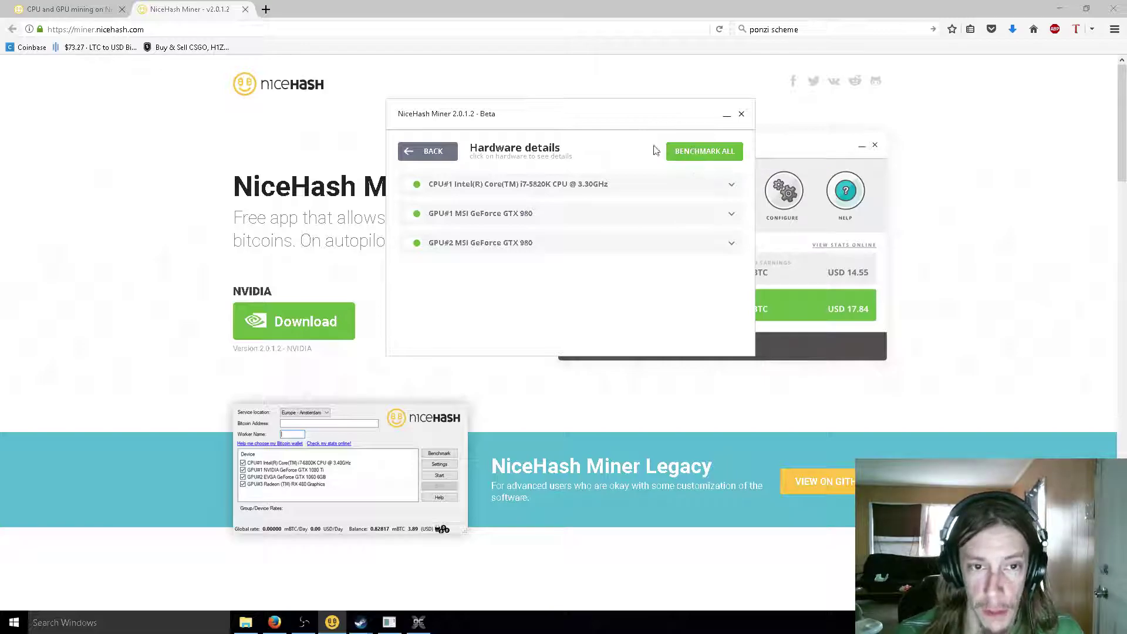
Step: View the benchmark types offered for benchmarking all hardware, and dismiss them without starting a benchmark
{"action": "left_click", "coordinate": [697, 152]}
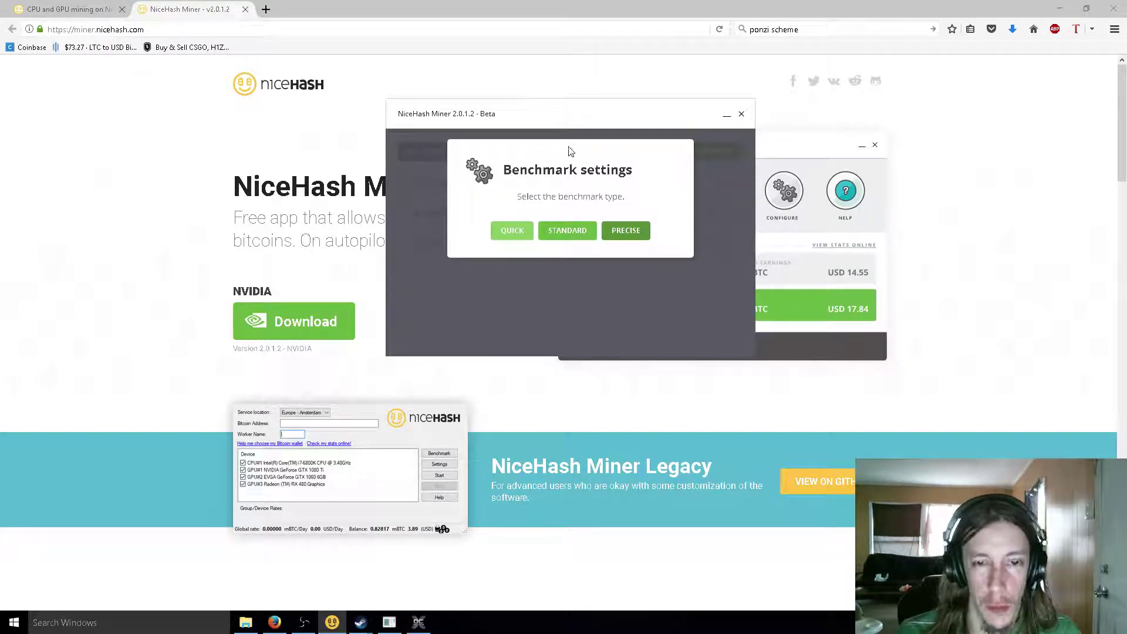
{"action": "left_click", "coordinate": [518, 311]}
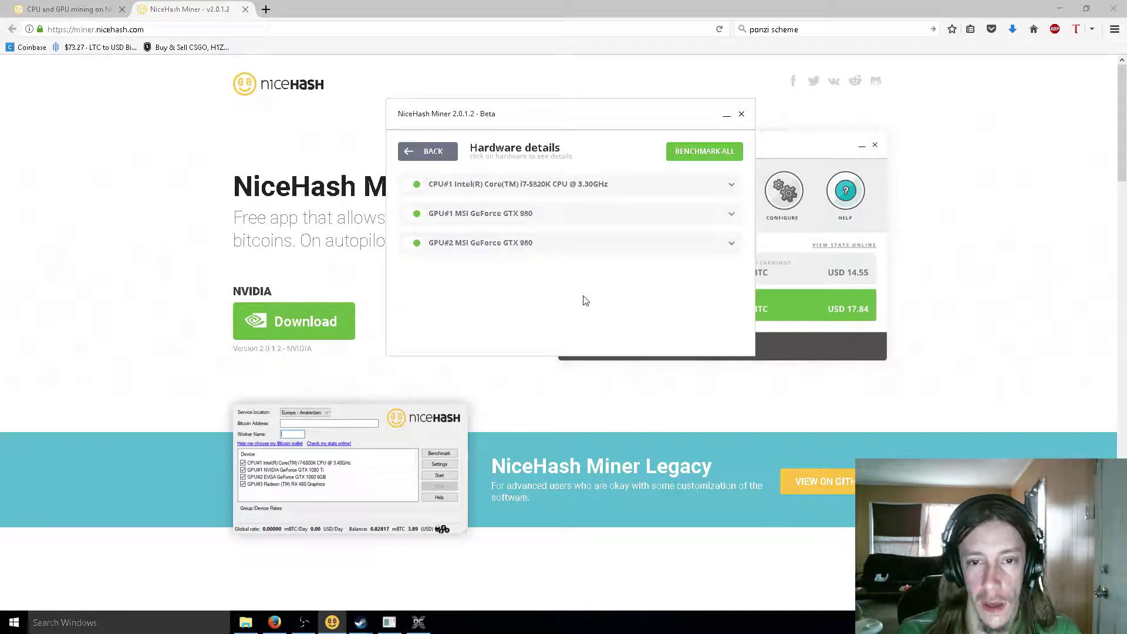
{"action": "left_click", "coordinate": [680, 154]}
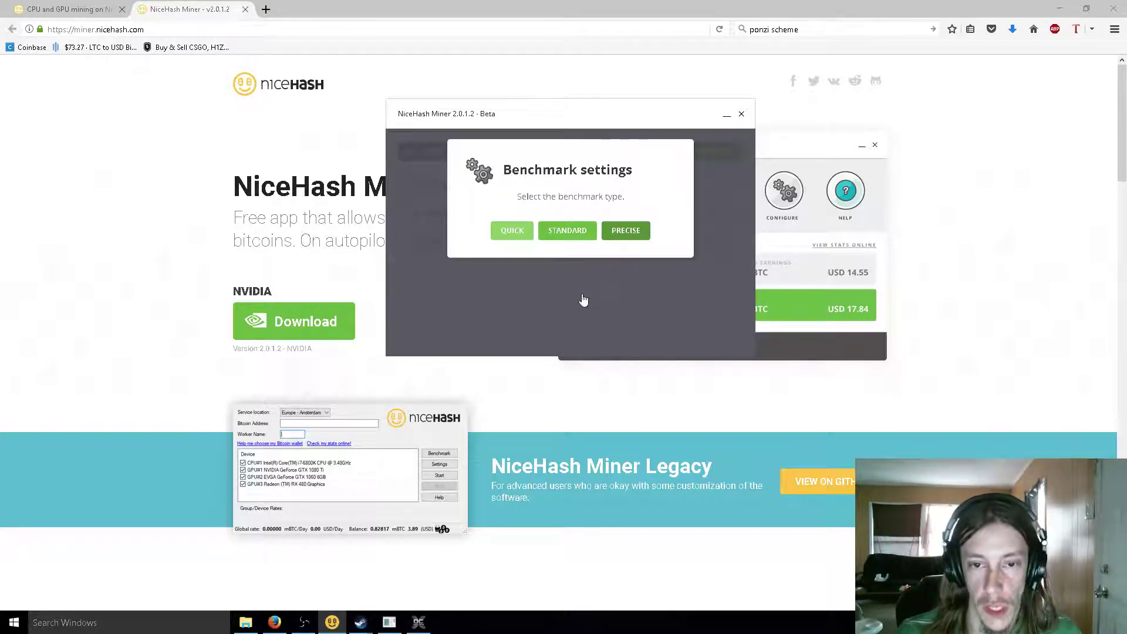
{"action": "left_click", "coordinate": [542, 310]}
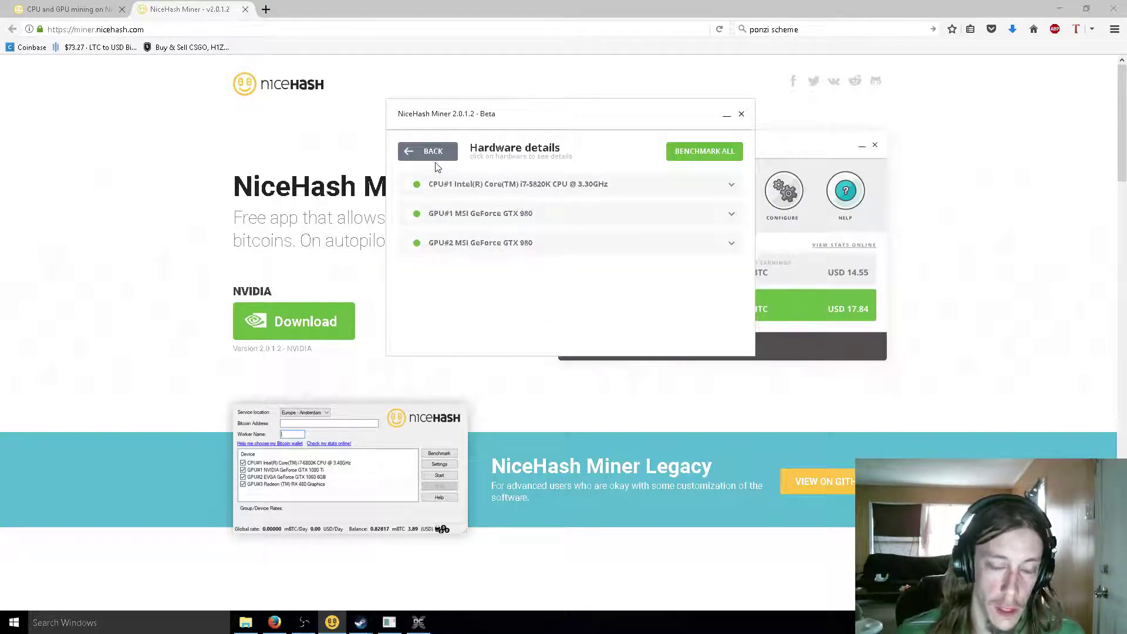
Step: Examine the mining algorithms with their speeds and BTC/day figures for the CPU and the first GTX 980
{"action": "left_click", "coordinate": [529, 184]}
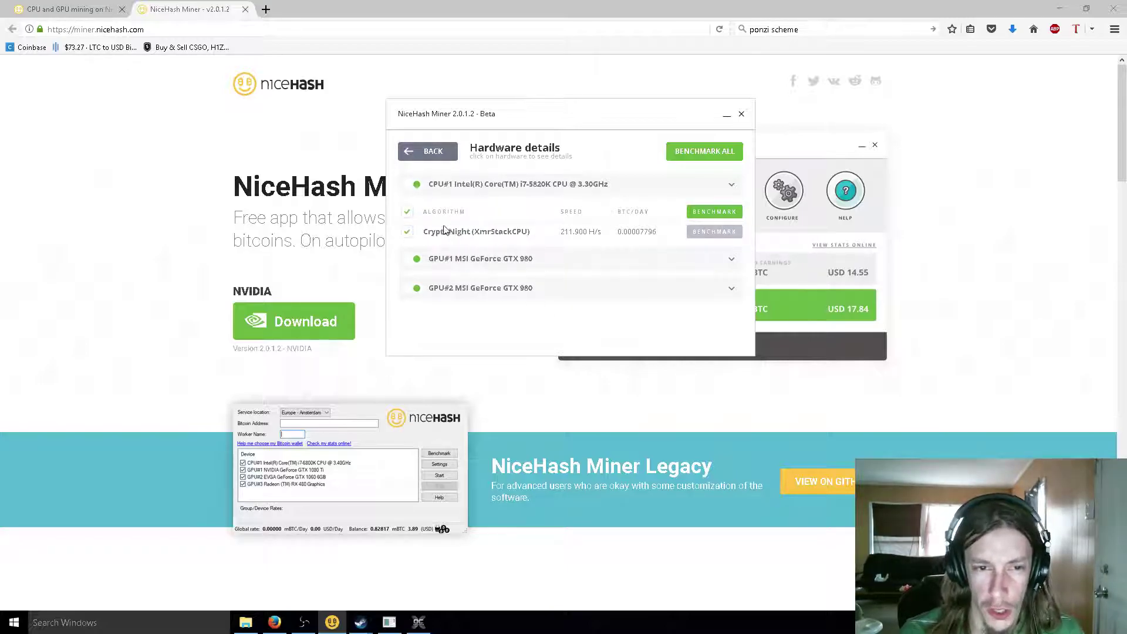
{"action": "left_click", "coordinate": [490, 196]}
{"action": "left_click", "coordinate": [479, 215]}
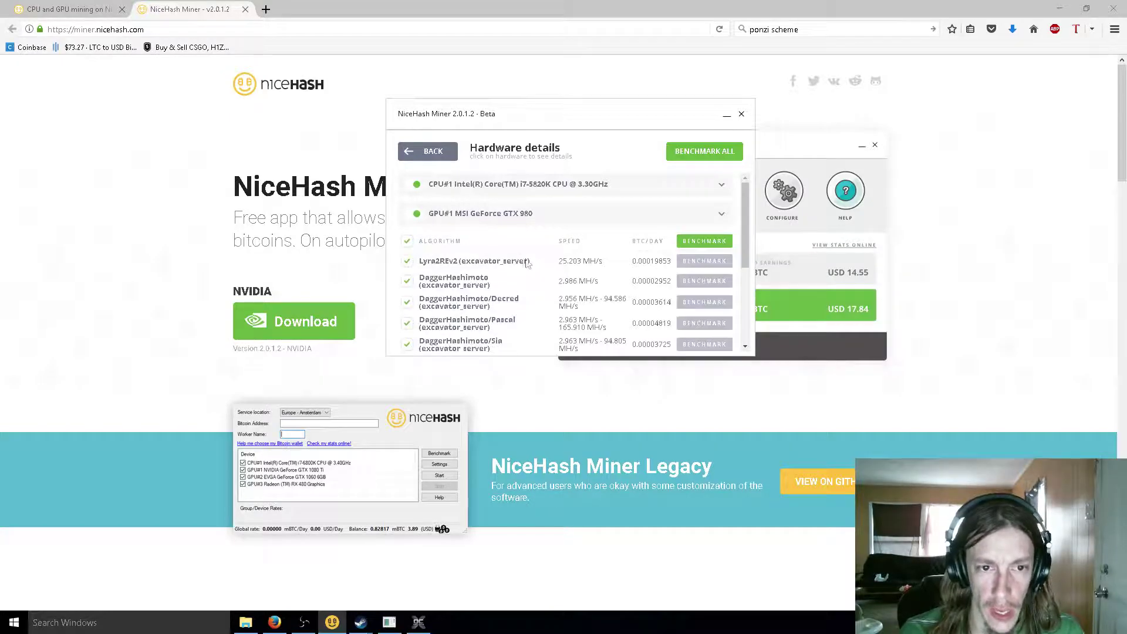
{"action": "scroll", "coordinate": [504, 260], "scroll_direction": "down", "scroll_amount": 3}
{"action": "scroll", "coordinate": [499, 261], "scroll_direction": "up", "scroll_amount": 3}
{"action": "scroll", "coordinate": [487, 235], "scroll_direction": "down", "scroll_amount": 4}
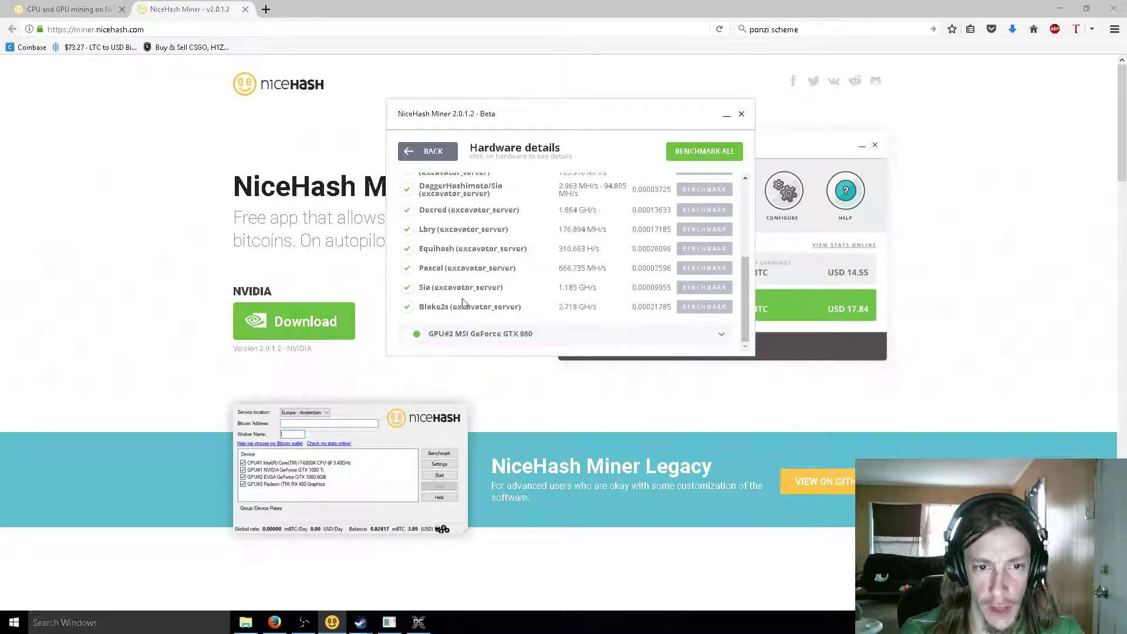
{"action": "scroll", "coordinate": [482, 272], "scroll_direction": "up", "scroll_amount": 4}
{"action": "scroll", "coordinate": [484, 270], "scroll_direction": "down", "scroll_amount": 2}
{"action": "scroll", "coordinate": [487, 267], "scroll_direction": "up", "scroll_amount": 2}
{"action": "left_click", "coordinate": [465, 214]}
Step: Show the CPU and GPU mining page in Firefox, and return to NiceHash Miner's main screen
{"action": "left_click", "coordinate": [170, 226]}
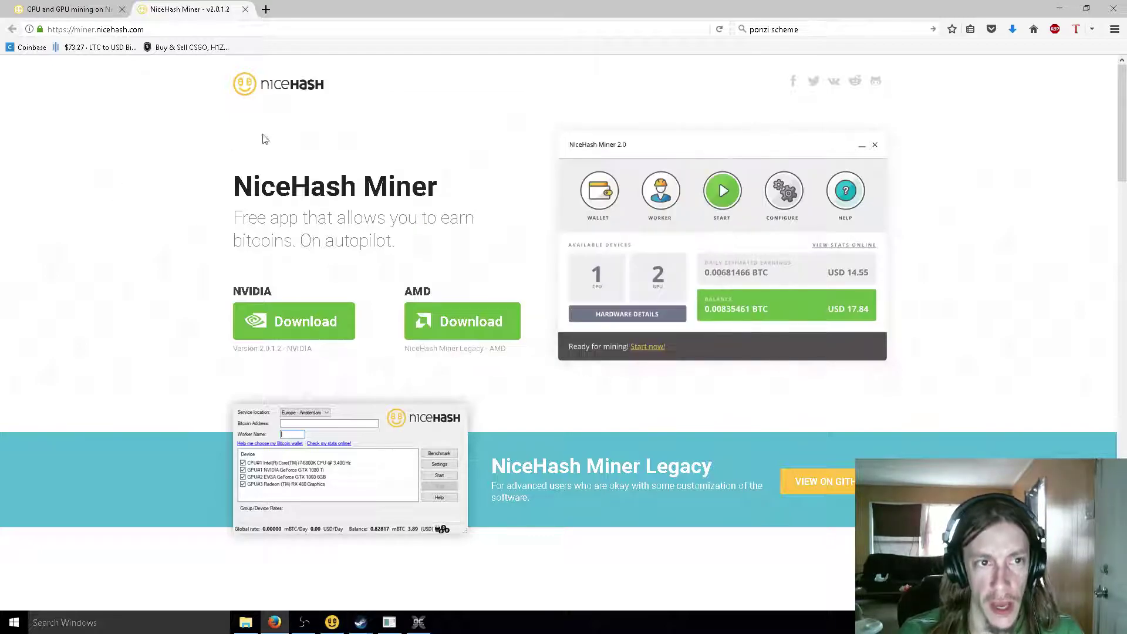
{"action": "left_click", "coordinate": [40, 9]}
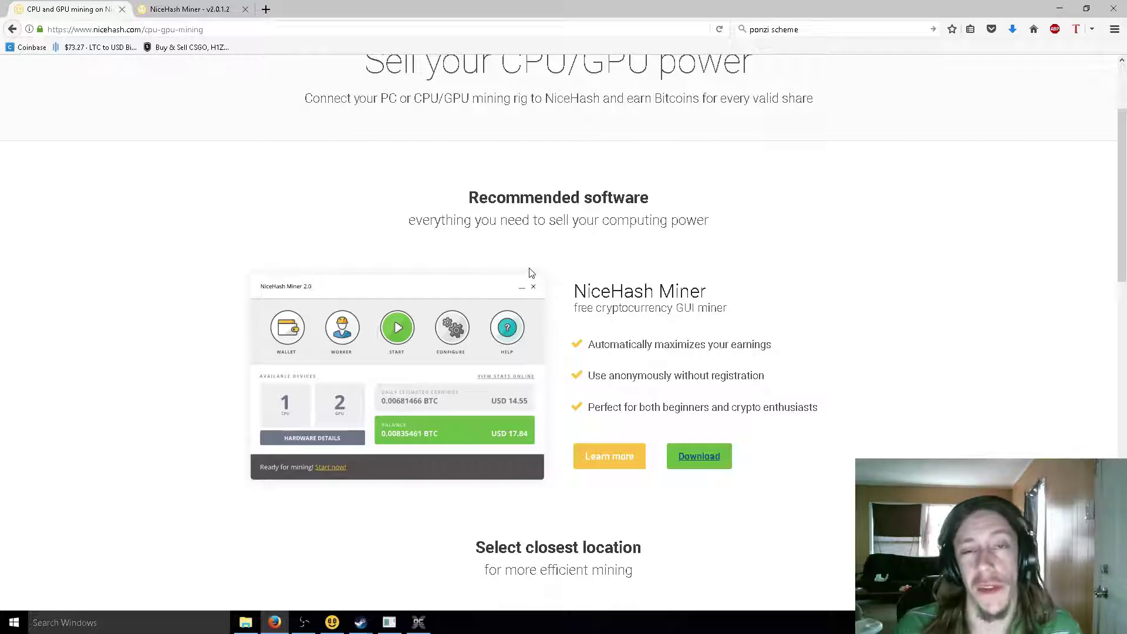
{"action": "left_click", "coordinate": [333, 621]}
{"action": "left_click", "coordinate": [449, 152]}
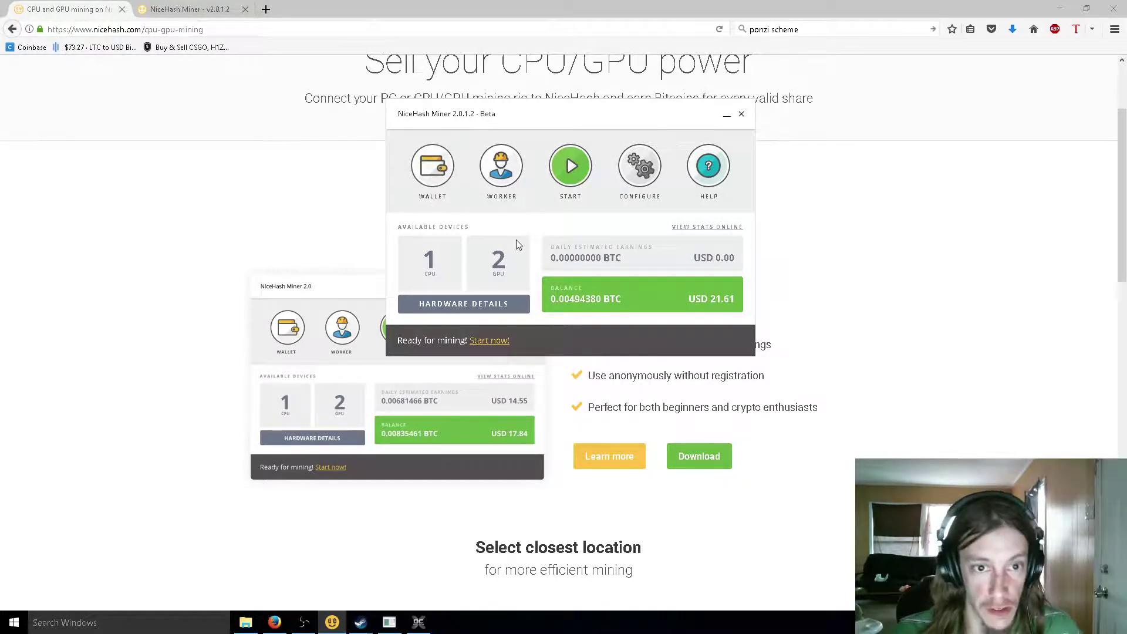
Step: Open the miner configuration and examine its System and Advanced settings
{"action": "left_click", "coordinate": [641, 167]}
{"action": "left_click", "coordinate": [497, 178]}
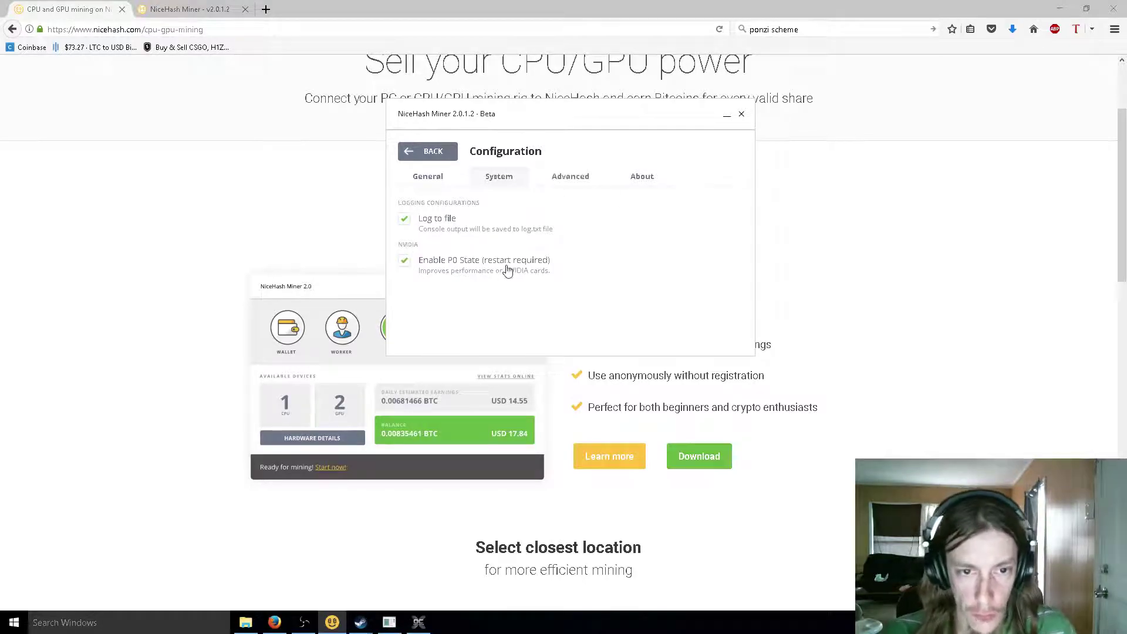
{"action": "left_click", "coordinate": [565, 179]}
{"action": "left_click", "coordinate": [498, 176]}
{"action": "left_click", "coordinate": [586, 176]}
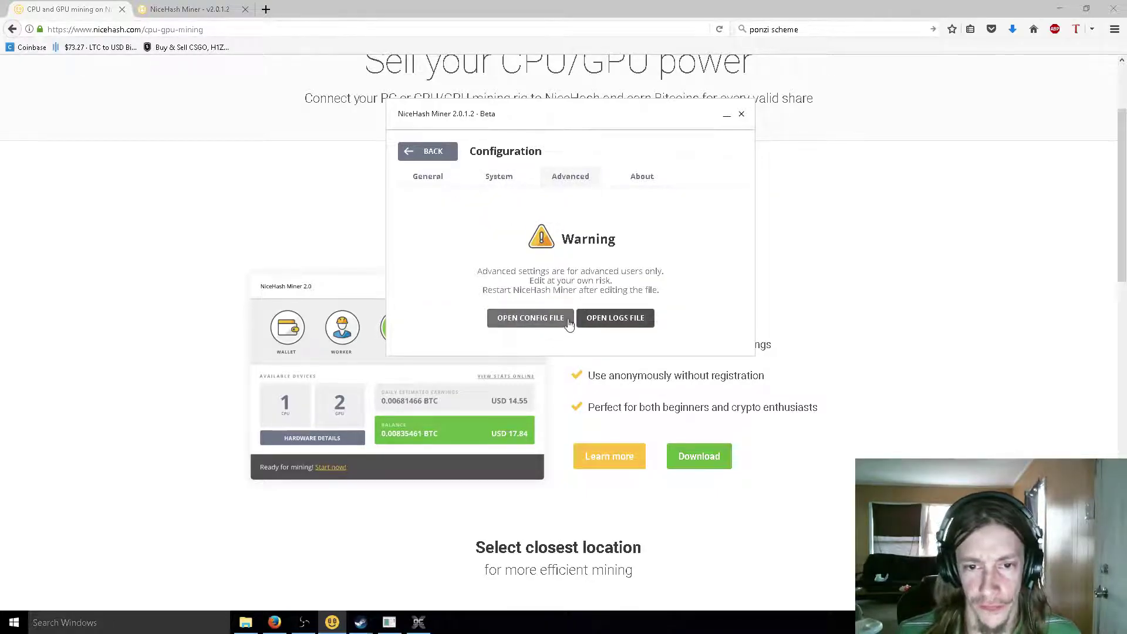
Step: Choose USA - San Jose as the service location in the general settings and return to the miner's main screen
{"action": "left_click", "coordinate": [431, 180]}
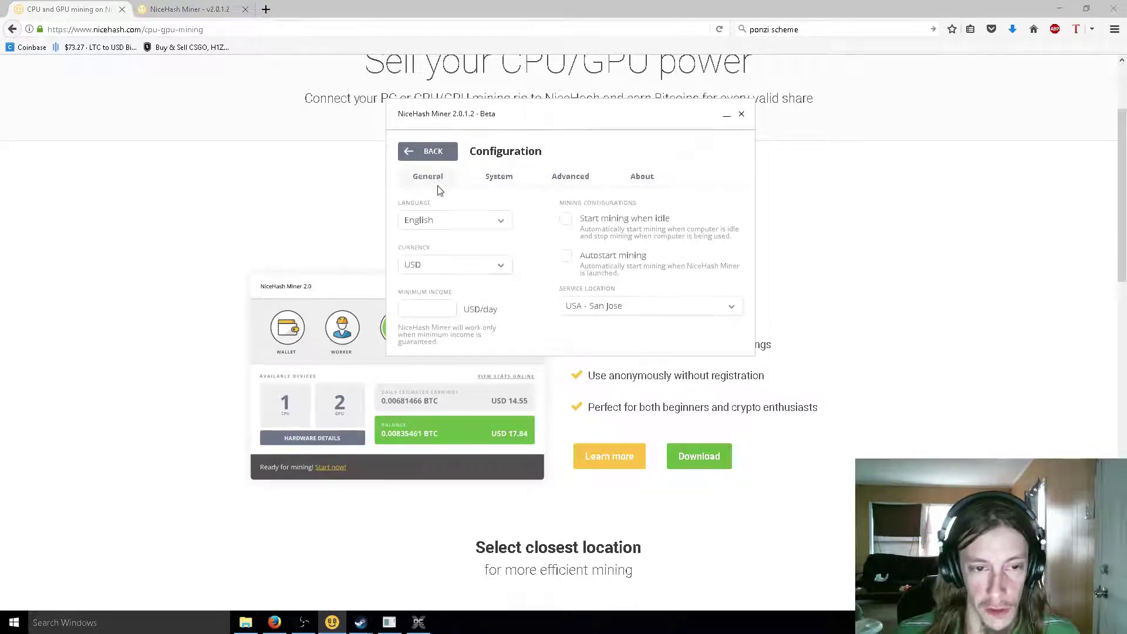
{"action": "left_click", "coordinate": [635, 307]}
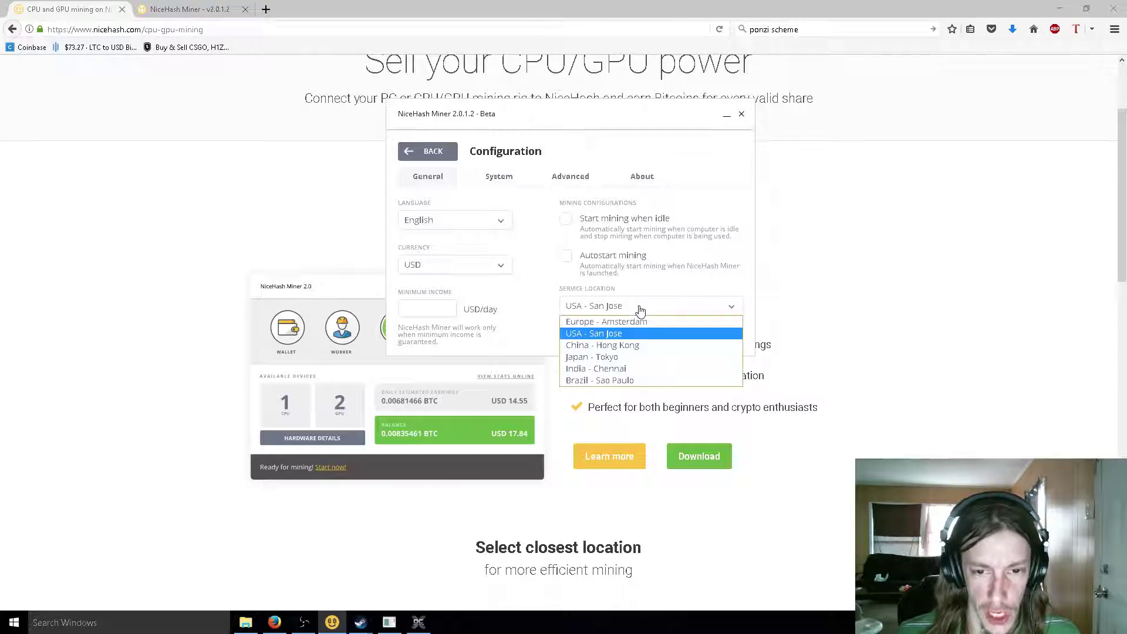
{"action": "left_click", "coordinate": [607, 333]}
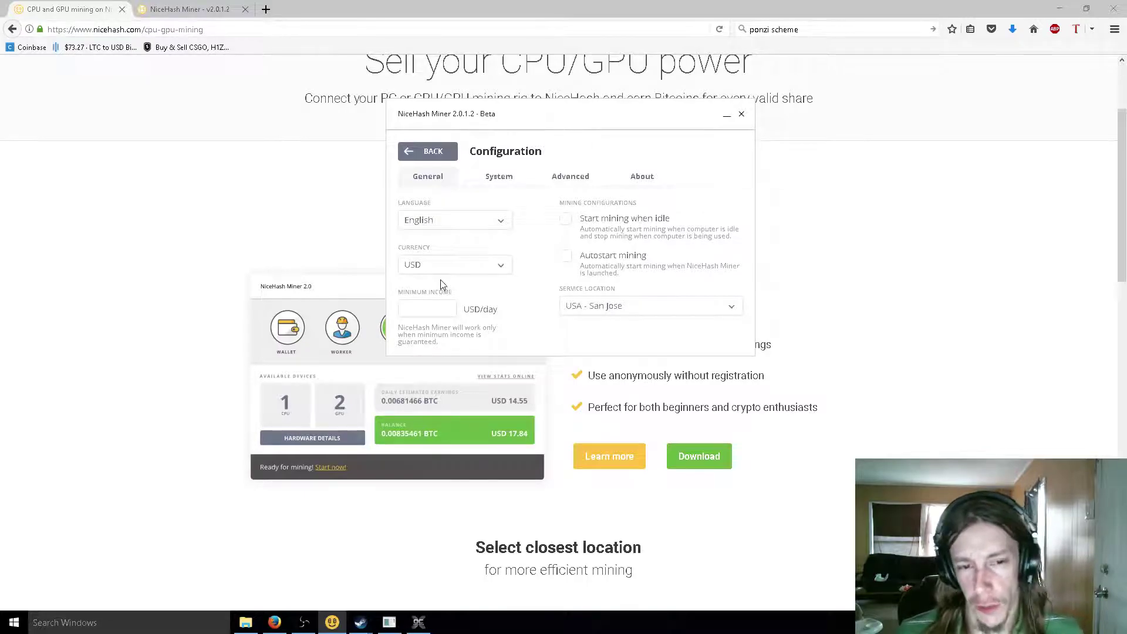
{"action": "left_click", "coordinate": [428, 154]}
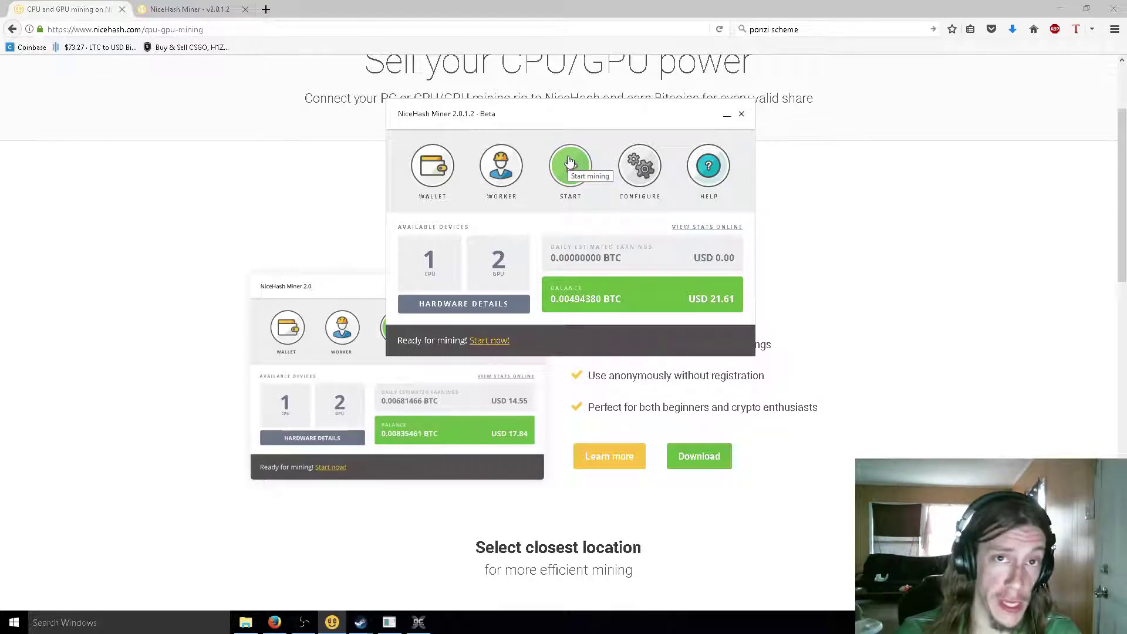
Step: Switch to EVGA PrecisionX and move its window aside so the miner's start control is uncovered
{"action": "left_click", "coordinate": [418, 621]}
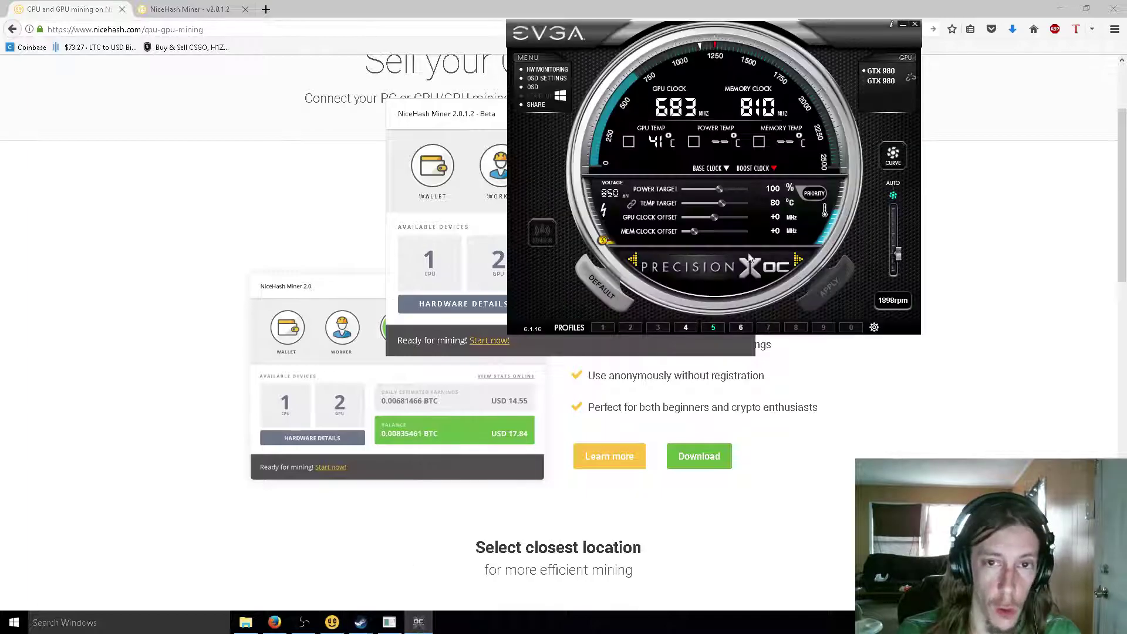
{"action": "left_click_drag", "start_coordinate": [621, 36], "coordinate": [790, 87]}
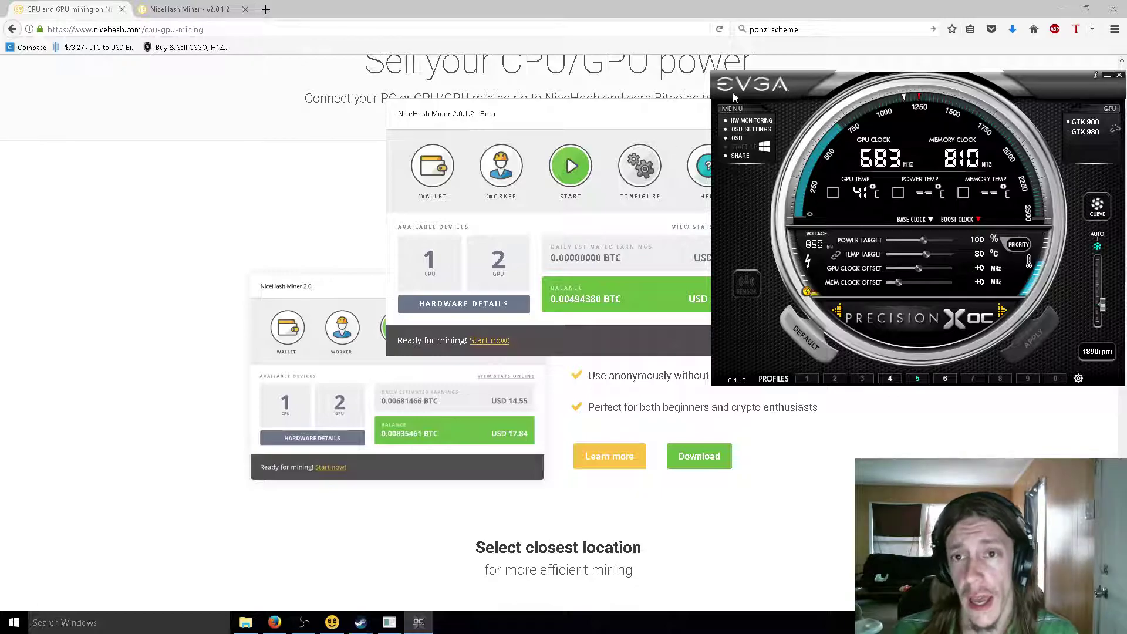
{"action": "left_click_drag", "start_coordinate": [804, 94], "coordinate": [778, 80]}
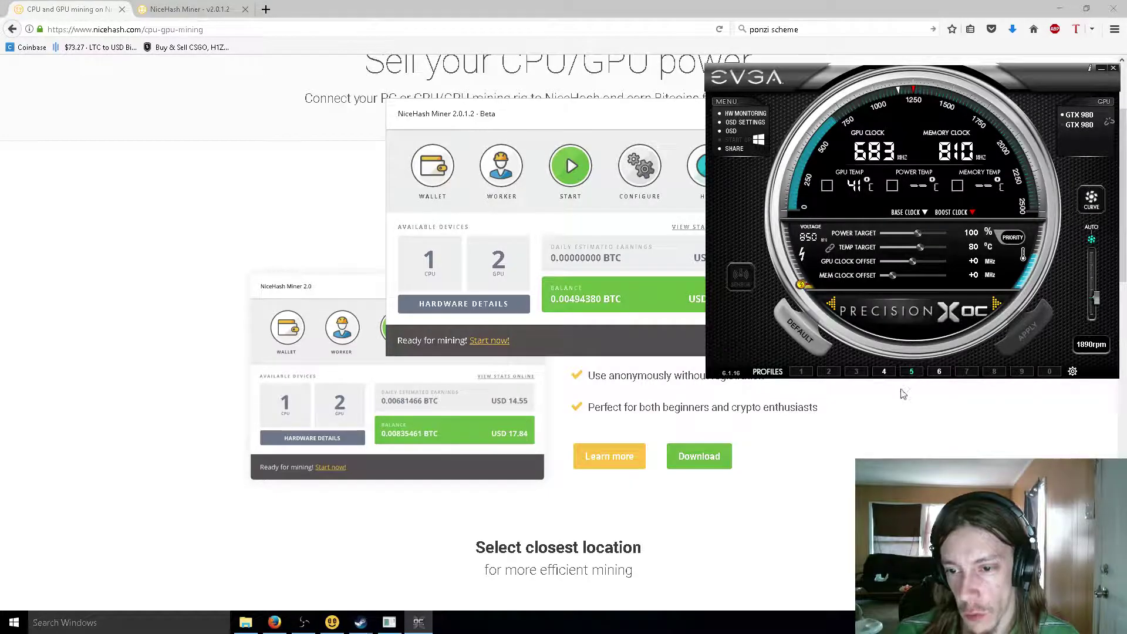
Step: Open the fan settings, move their dialog aside to check the automatic fan control options, and close it
{"action": "left_click", "coordinate": [1081, 201]}
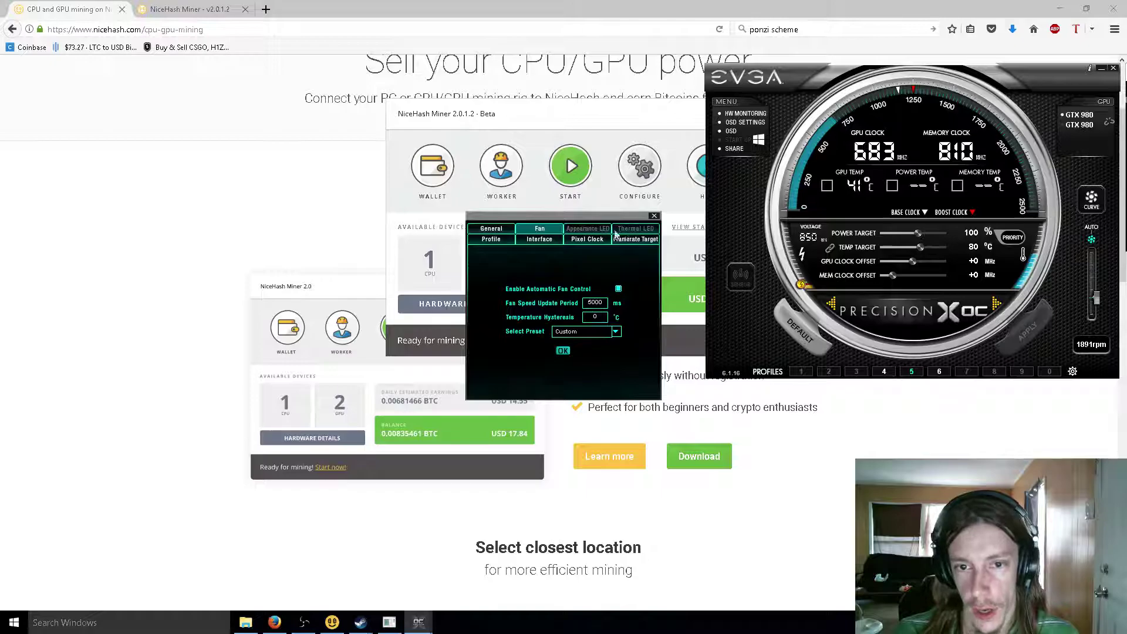
{"action": "left_click_drag", "start_coordinate": [601, 222], "coordinate": [512, 308]}
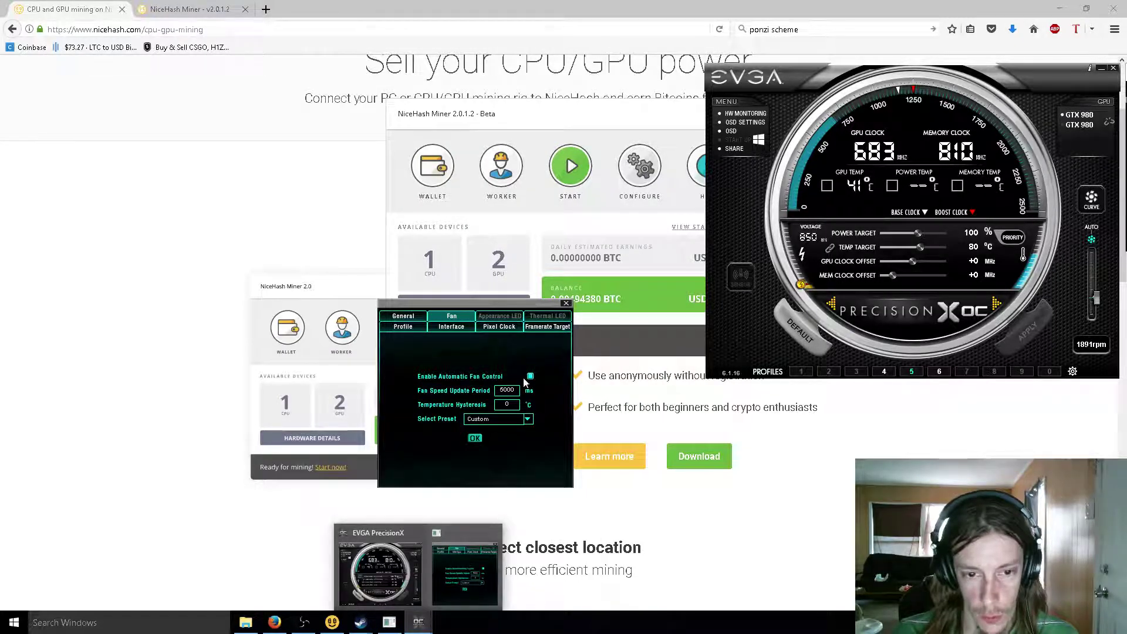
{"action": "left_click", "coordinate": [567, 304]}
Step: Move the PrecisionX window inward, select the second GTX 980 and open its fan curve
{"action": "left_click_drag", "start_coordinate": [1068, 173], "coordinate": [904, 195]}
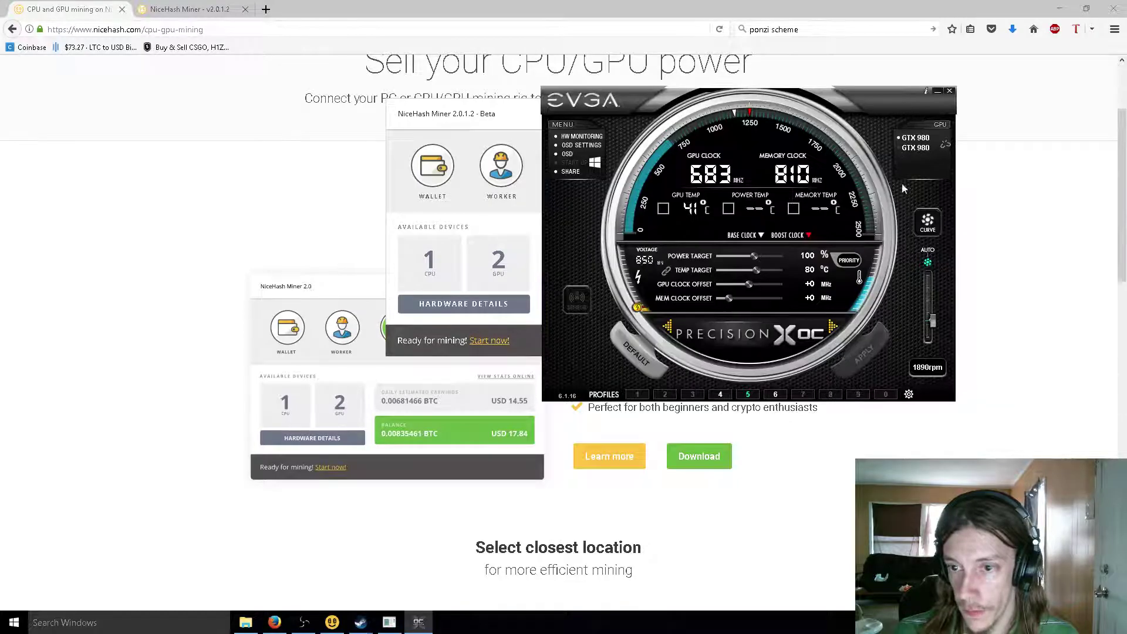
{"action": "left_click", "coordinate": [915, 147]}
{"action": "left_click", "coordinate": [927, 222]}
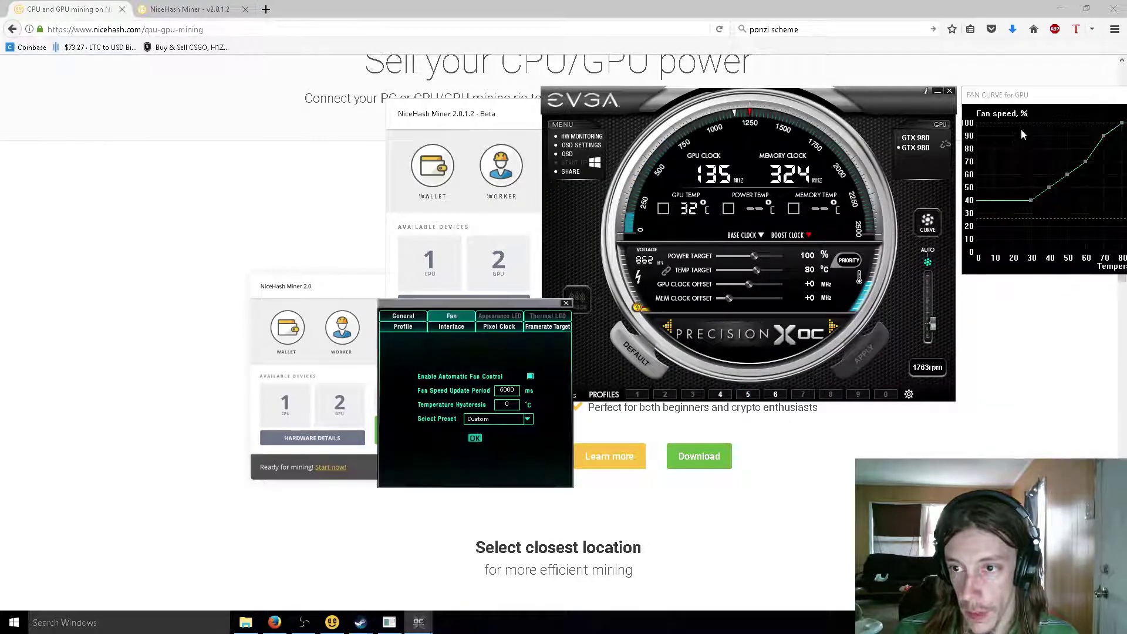
Step: Move the GPU fan curve window into full view to examine the curve, and close it along with the fan settings
{"action": "left_click_drag", "start_coordinate": [1035, 94], "coordinate": [408, 76]}
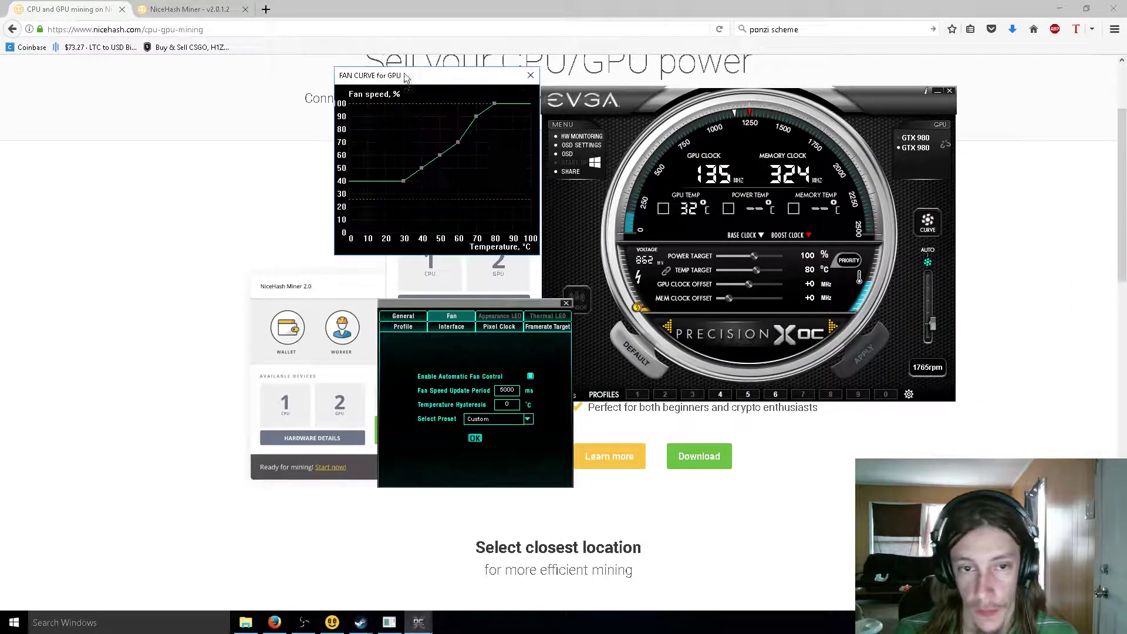
{"action": "left_click", "coordinate": [567, 304]}
{"action": "left_click", "coordinate": [927, 221]}
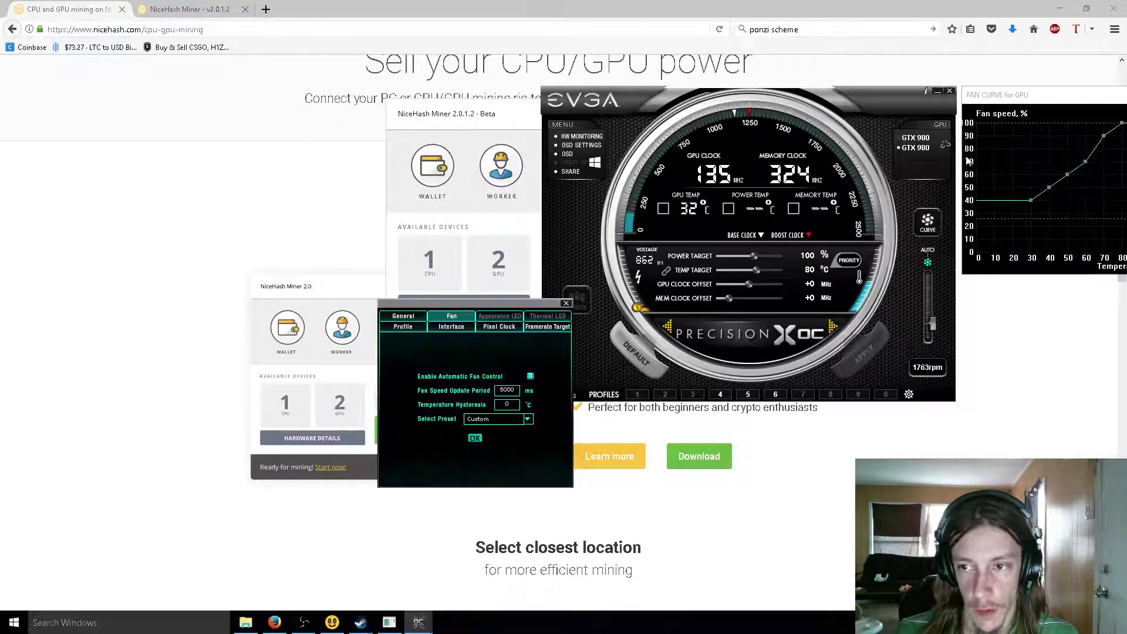
{"action": "left_click_drag", "start_coordinate": [1014, 101], "coordinate": [325, 100]}
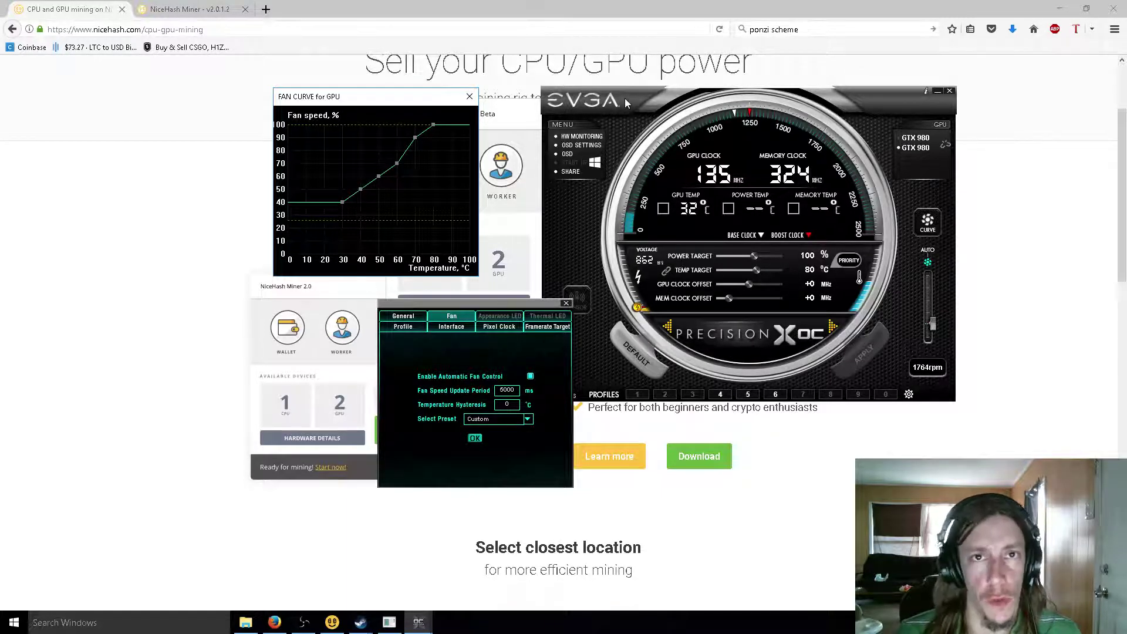
{"action": "left_click", "coordinate": [469, 97]}
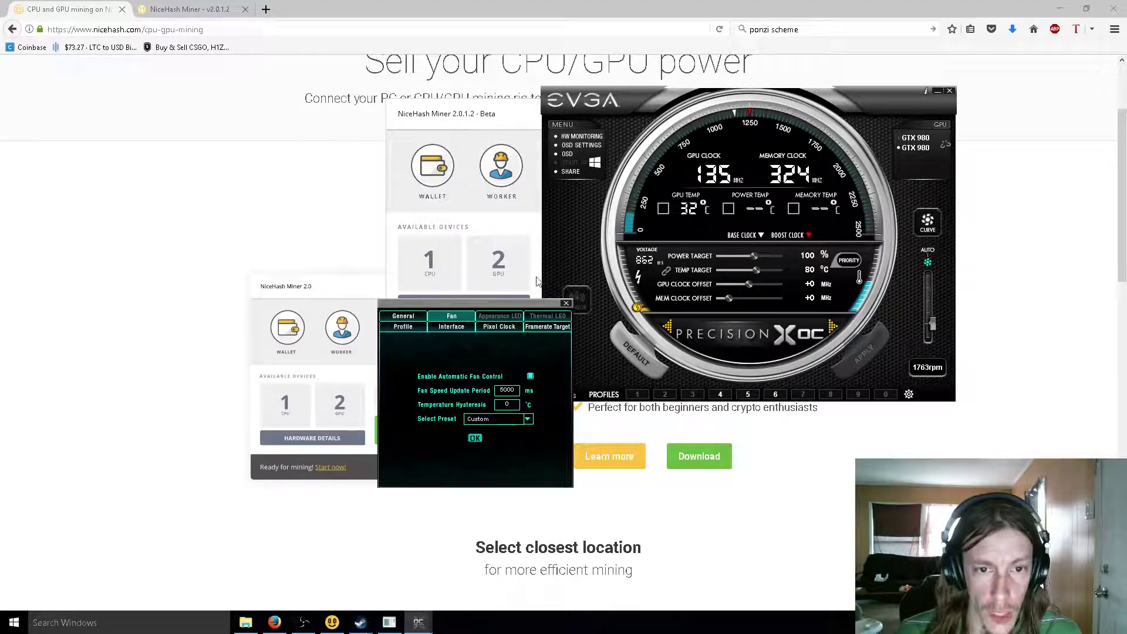
{"action": "left_click", "coordinate": [566, 302]}
Step: Bring NiceHash Miner forward and arrange its window beside PrecisionX so the miner's controls are uncovered
{"action": "left_click", "coordinate": [503, 120]}
{"action": "left_click_drag", "start_coordinate": [519, 120], "coordinate": [306, 109]}
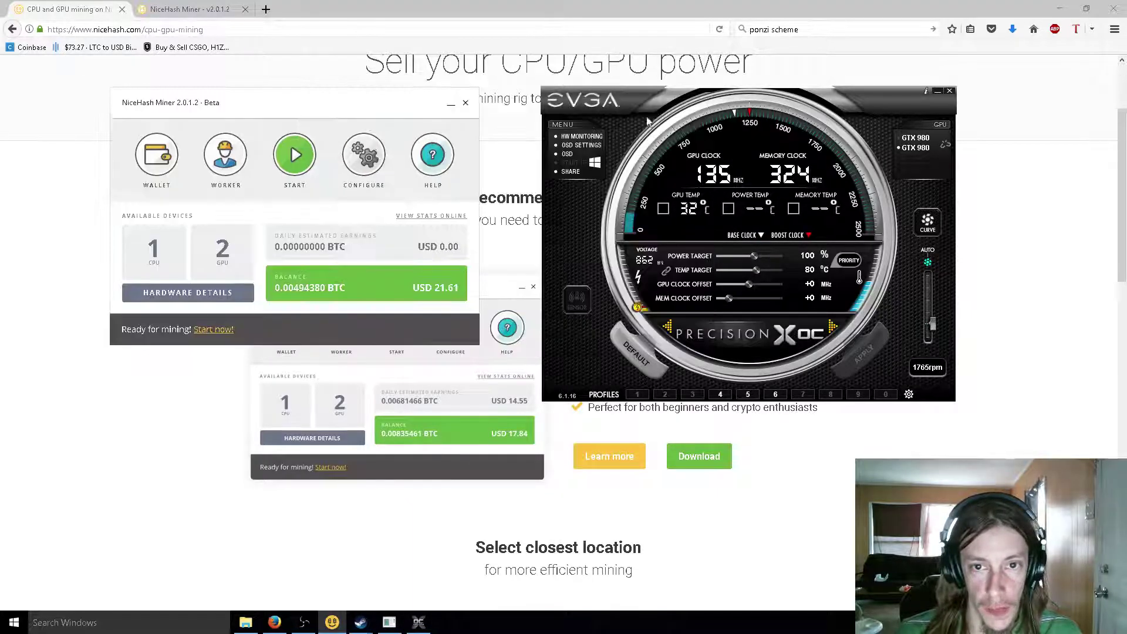
{"action": "left_click_drag", "start_coordinate": [643, 104], "coordinate": [709, 90]}
{"action": "left_click_drag", "start_coordinate": [337, 97], "coordinate": [492, 127]}
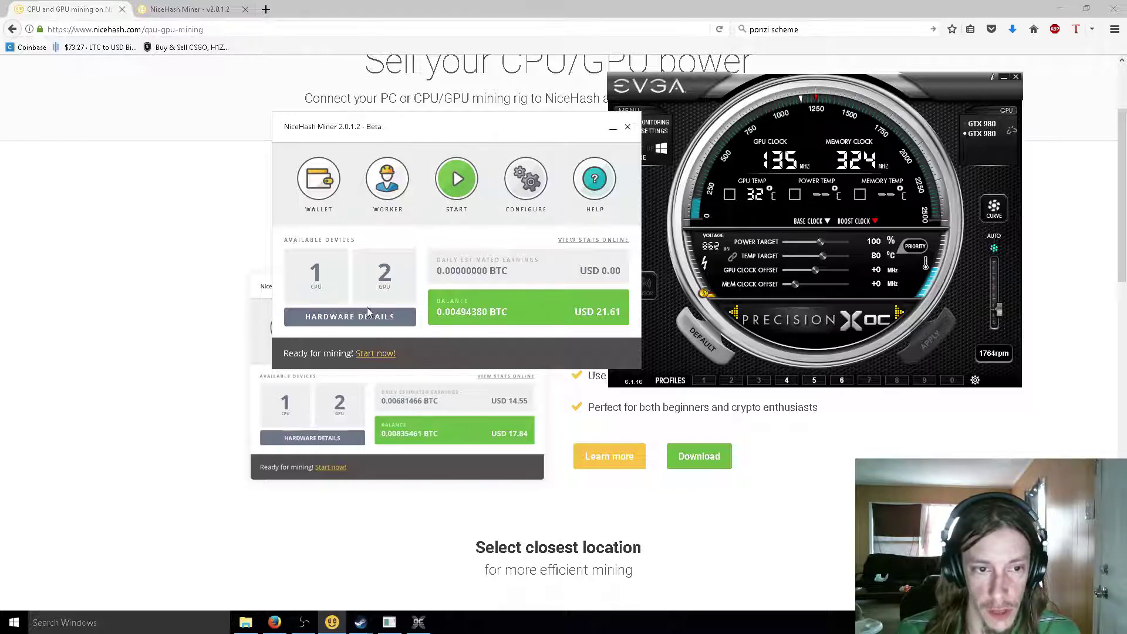
Step: Review the CPU and GPUs listed in the miner's hardware details, and start mining from the main screen
{"action": "left_click", "coordinate": [350, 317]}
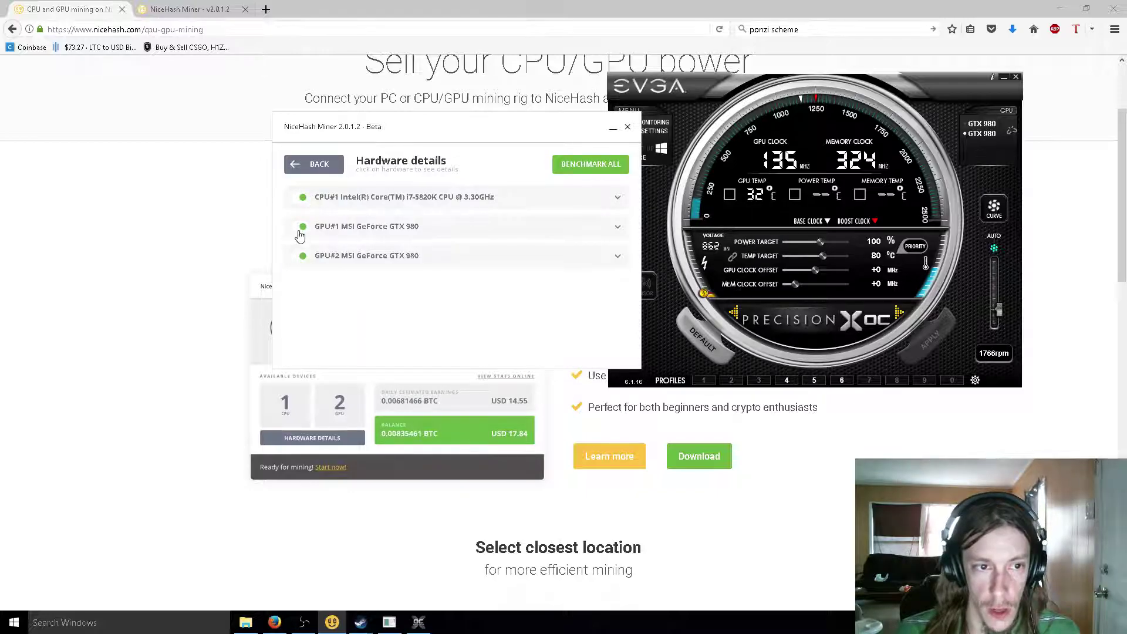
{"action": "left_click", "coordinate": [314, 165]}
{"action": "left_click", "coordinate": [458, 180]}
{"action": "left_click", "coordinate": [350, 131]}
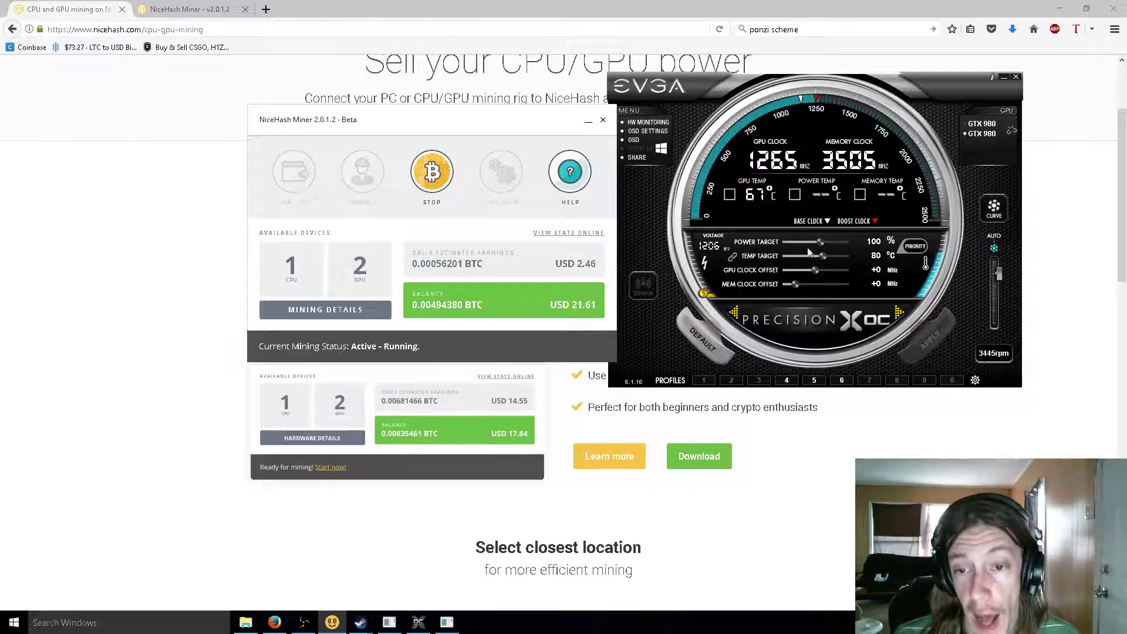
Step: Check the temperature target explanation and the GPU fan curve in PrecisionX while mining, closing the curve and fan settings when done
{"action": "mouse_move", "coordinate": [809, 260]}
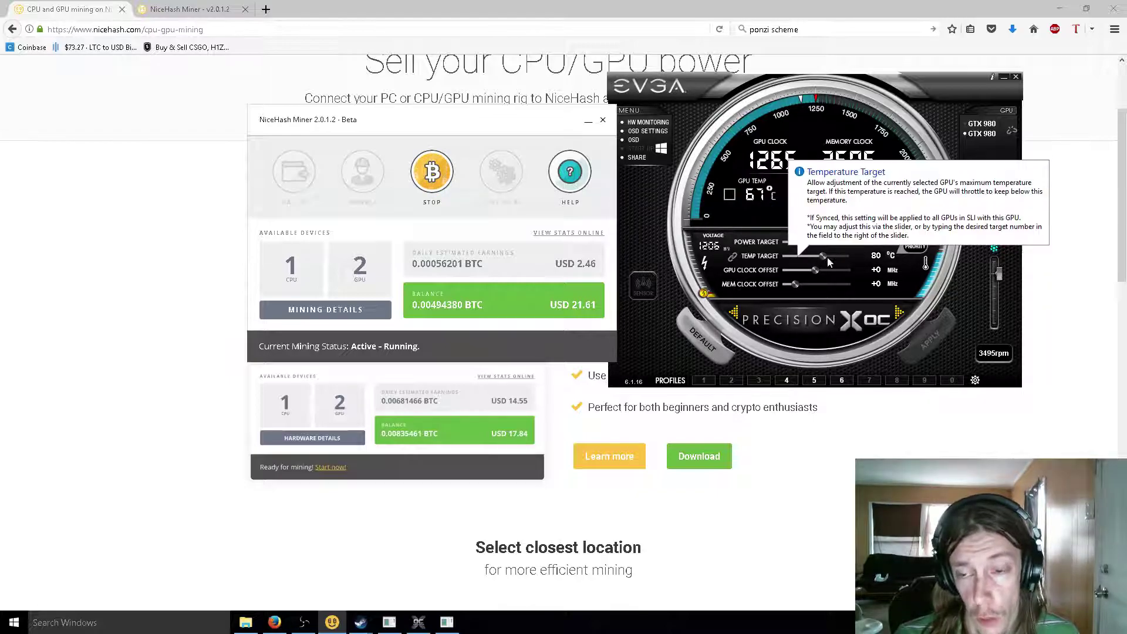
{"action": "mouse_move", "coordinate": [901, 253]}
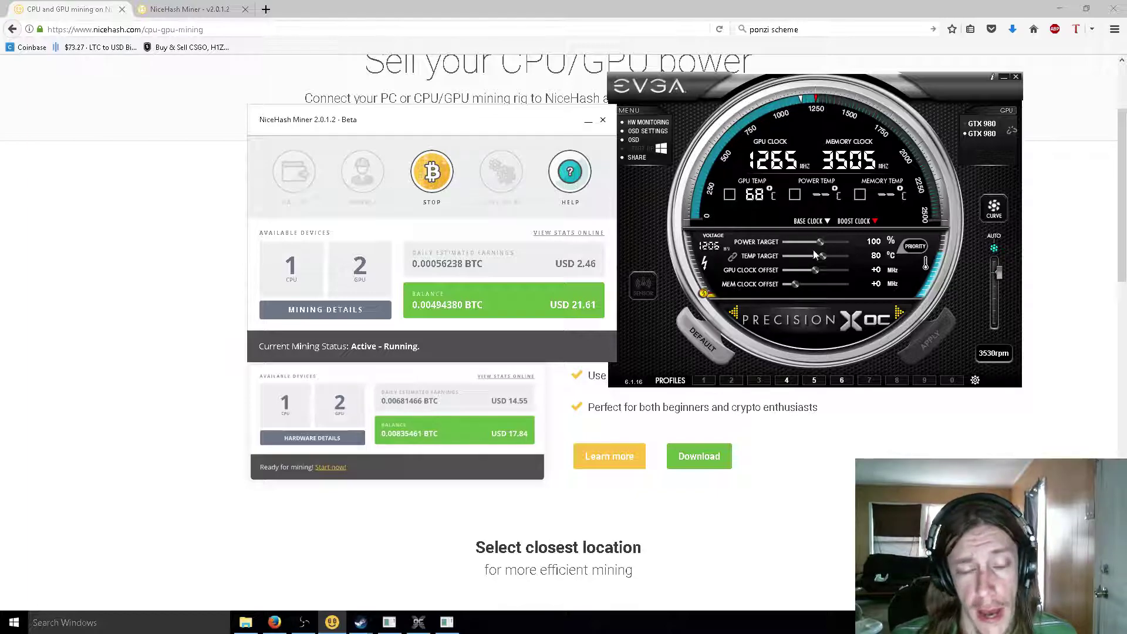
{"action": "left_click", "coordinate": [994, 209]}
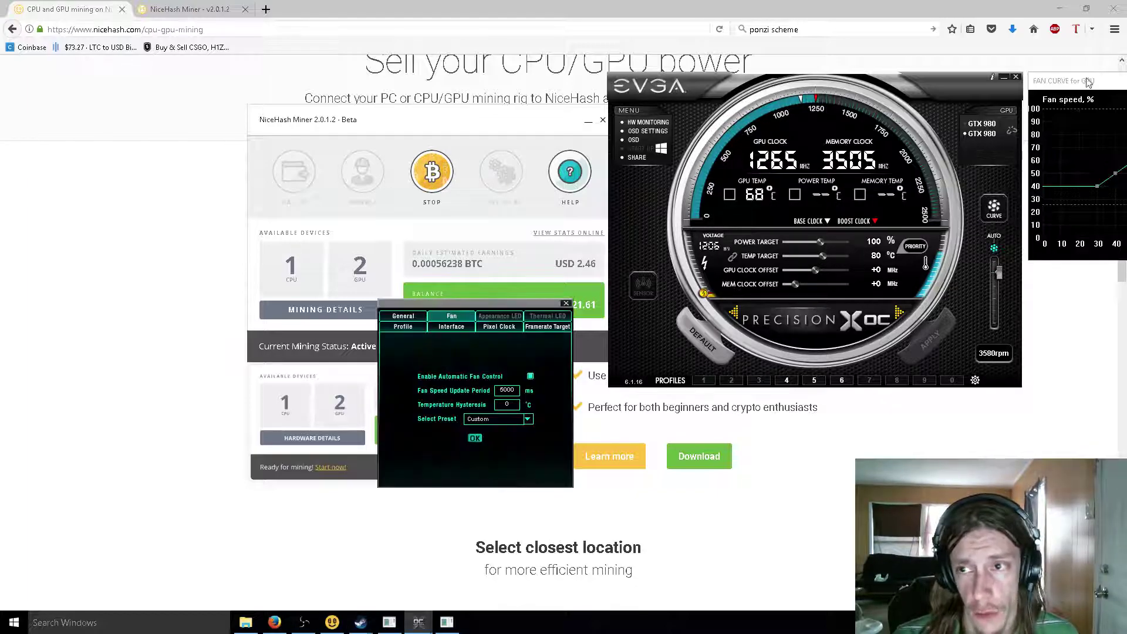
{"action": "left_click_drag", "start_coordinate": [1091, 81], "coordinate": [892, 137]}
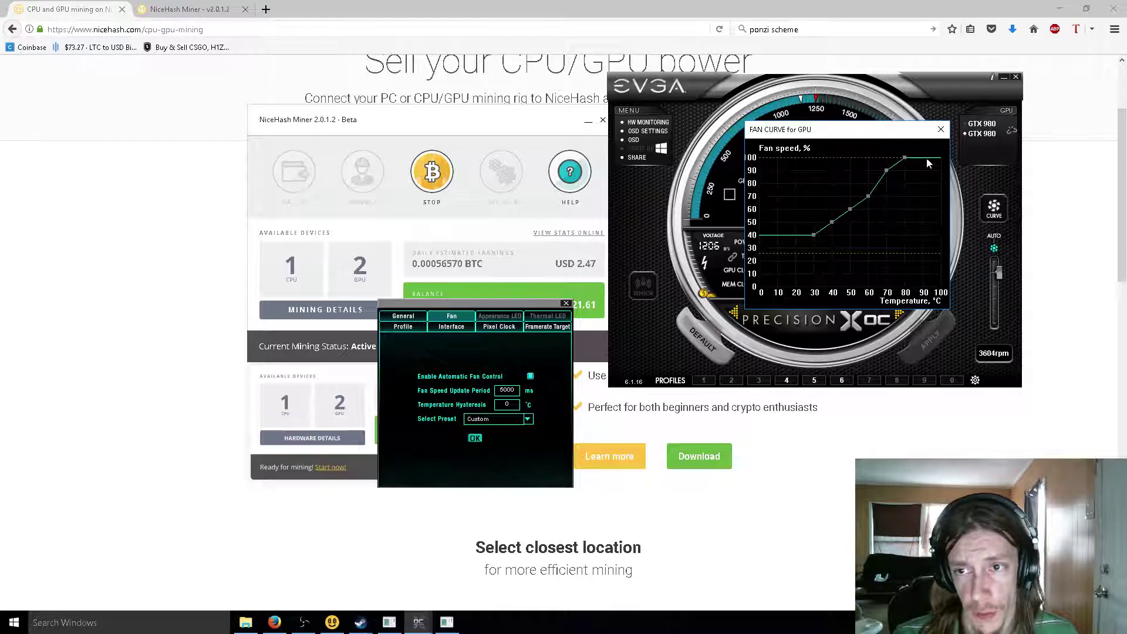
{"action": "left_click", "coordinate": [940, 129]}
{"action": "left_click", "coordinate": [567, 304]}
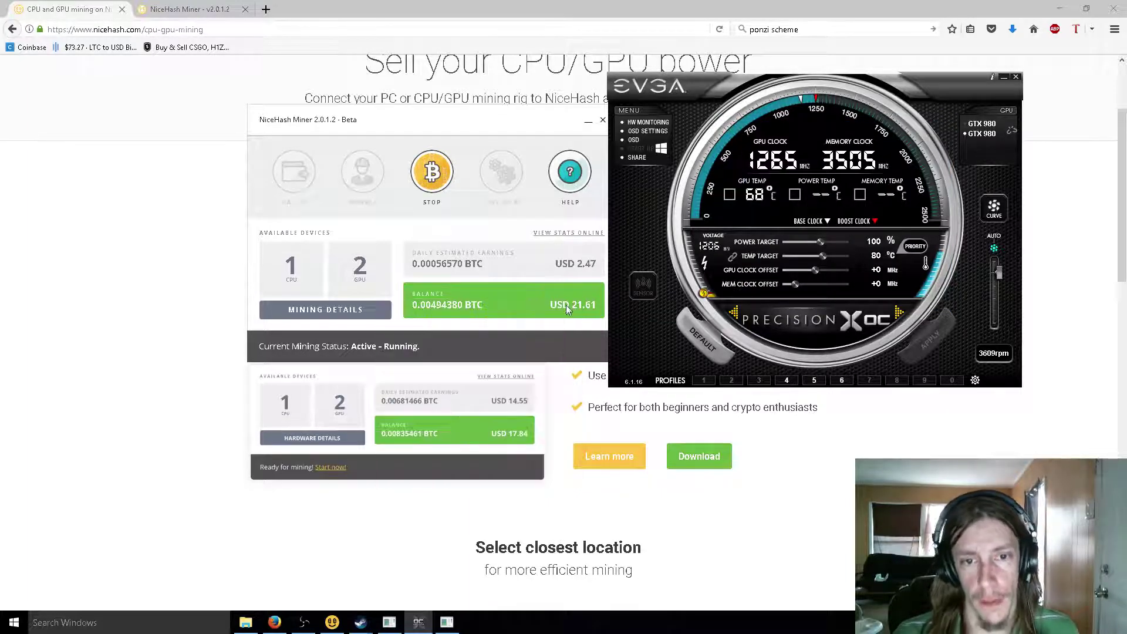
Step: View the miner's mining details to check algorithm, speed and BTC per day for each device, and return to the main screen
{"action": "left_click", "coordinate": [459, 119]}
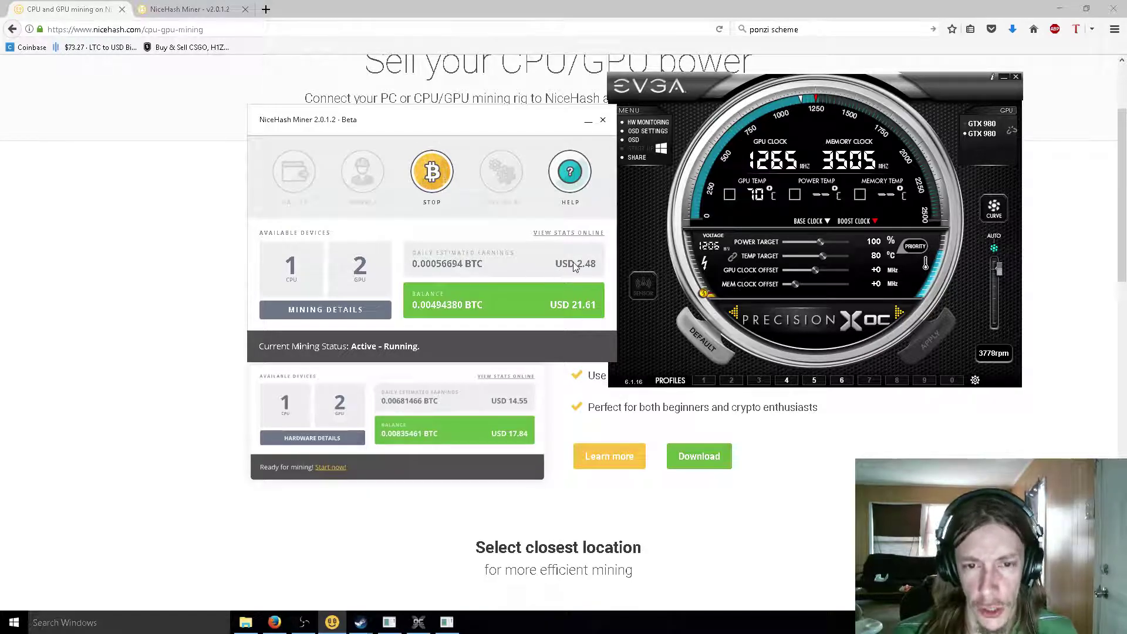
{"action": "left_click", "coordinate": [367, 309]}
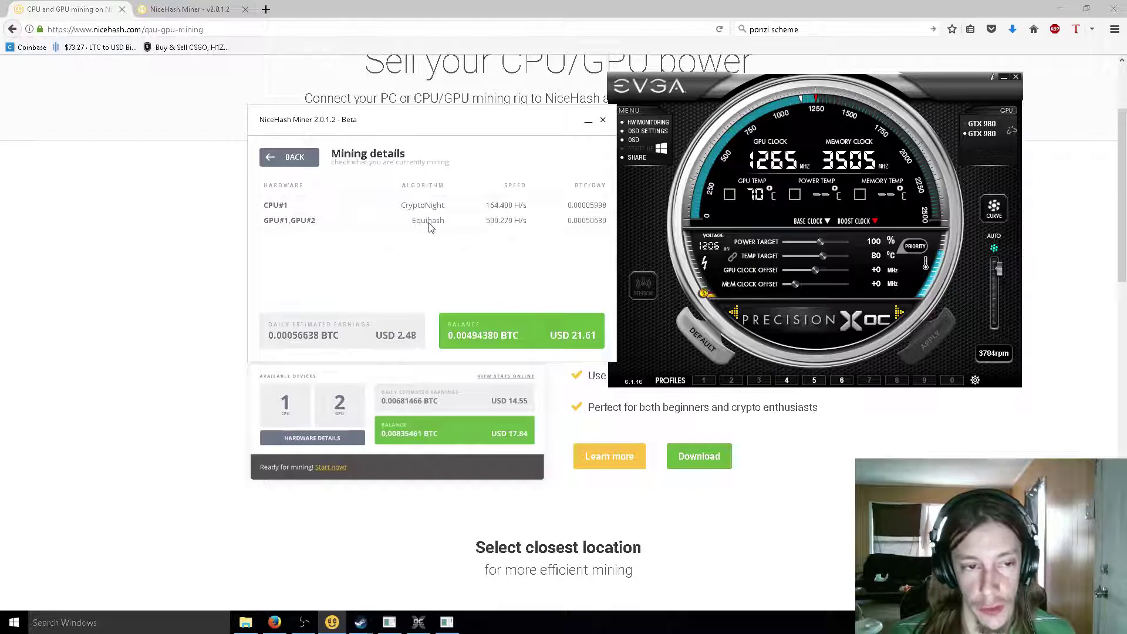
{"action": "mouse_move", "coordinate": [301, 227]}
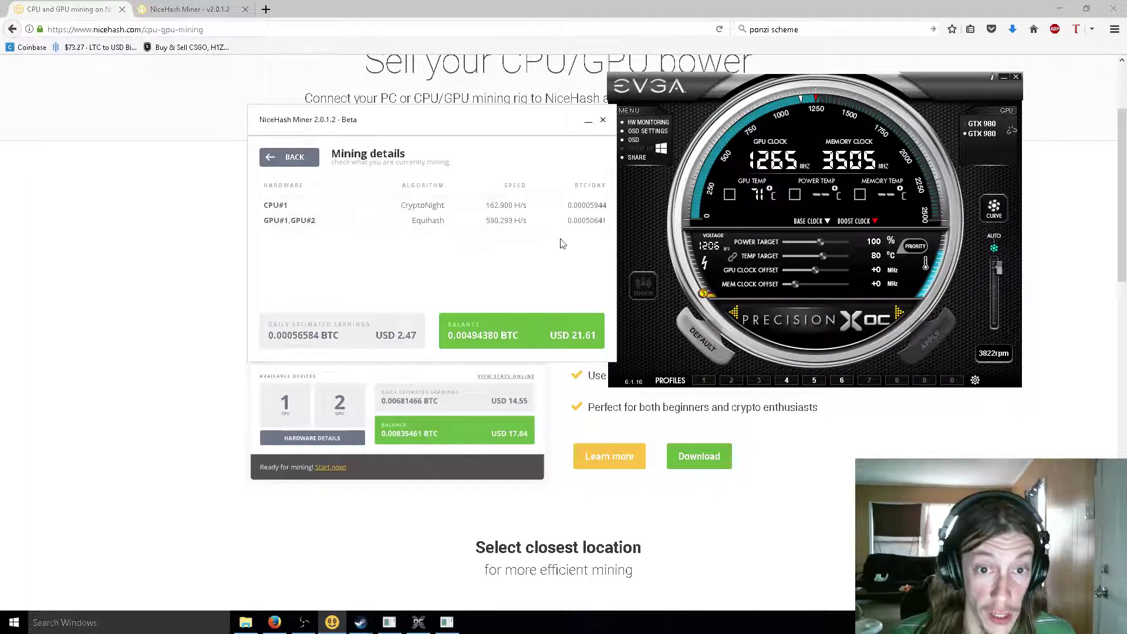
{"action": "left_click", "coordinate": [292, 157]}
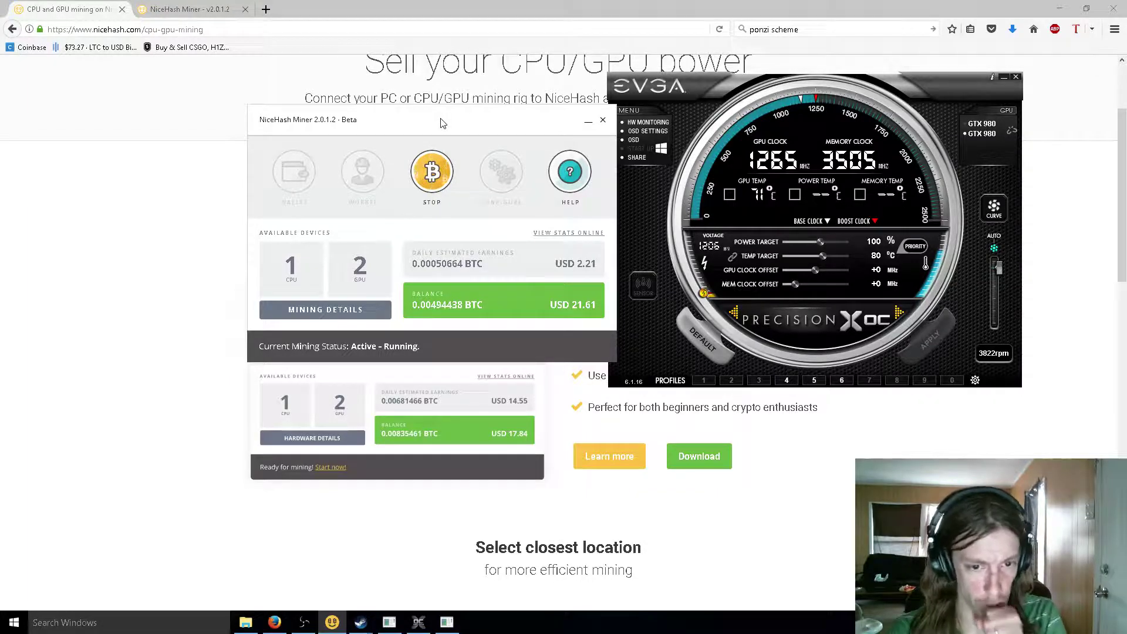
{"action": "left_click_drag", "start_coordinate": [427, 122], "coordinate": [374, 142]}
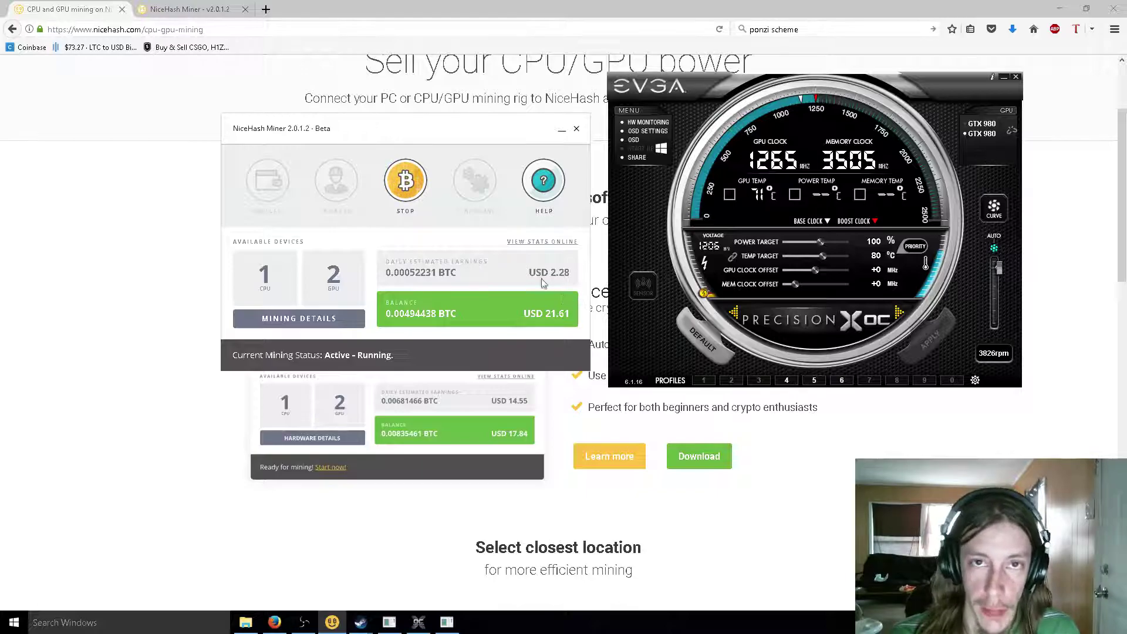
{"action": "mouse_move", "coordinate": [434, 138]}
{"action": "left_mouse_down"}
{"action": "mouse_move", "coordinate": [462, 129]}
{"action": "mouse_move", "coordinate": [449, 125]}
{"action": "left_mouse_up"}
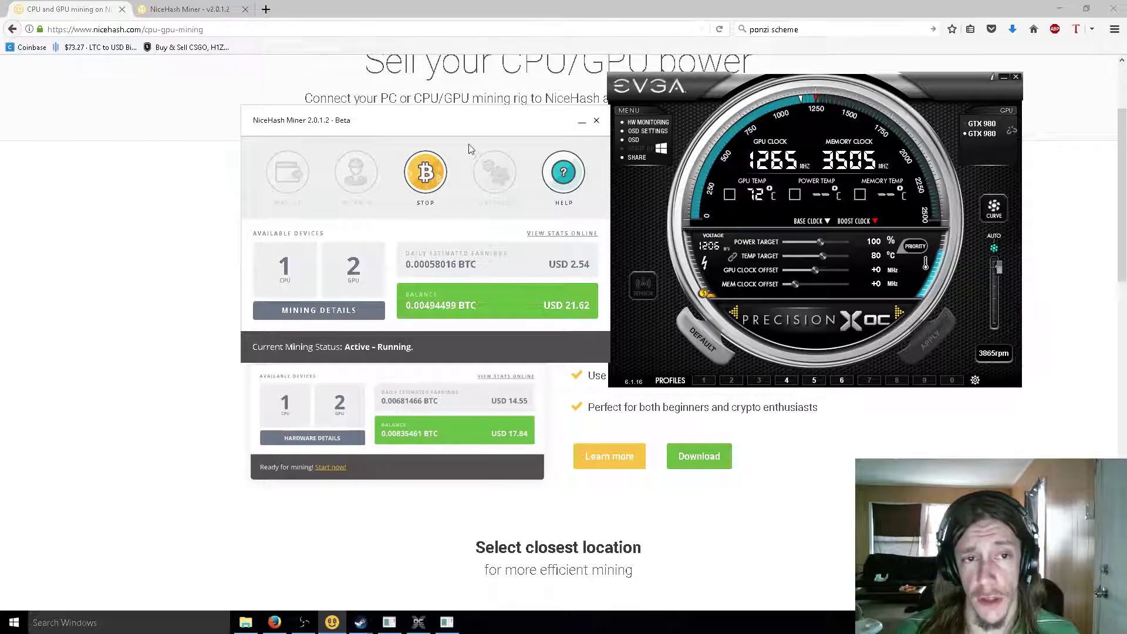
{"action": "left_click_drag", "start_coordinate": [463, 128], "coordinate": [455, 131]}
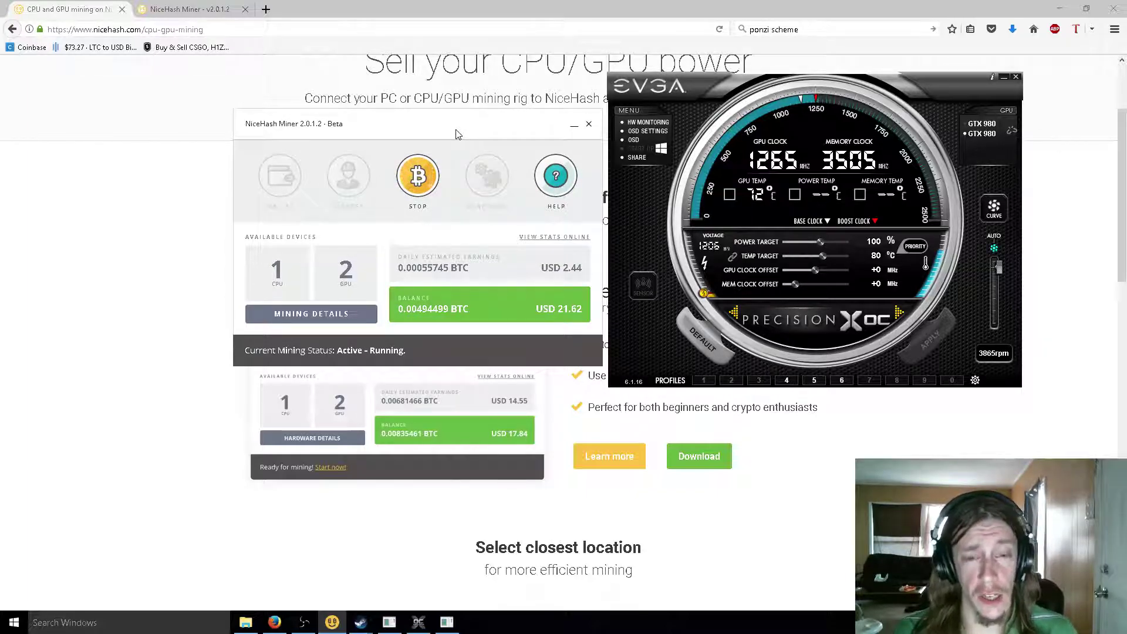
{"action": "left_click_drag", "start_coordinate": [457, 134], "coordinate": [474, 131]}
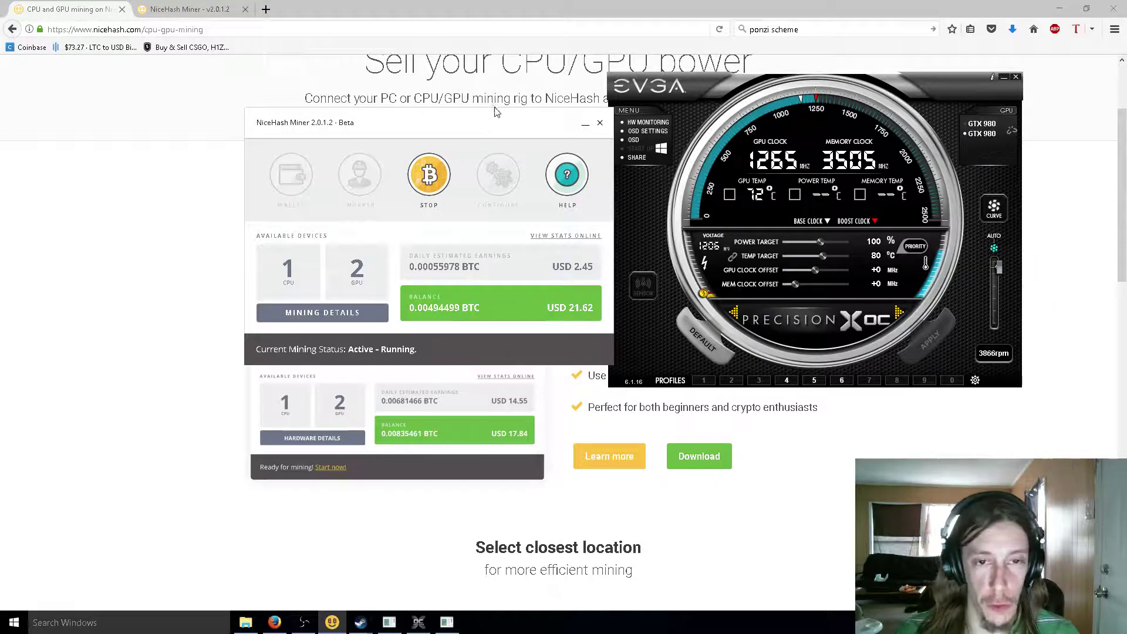
{"action": "mouse_move", "coordinate": [465, 138]}
{"action": "left_mouse_down"}
{"action": "mouse_move", "coordinate": [403, 141]}
{"action": "mouse_move", "coordinate": [494, 151]}
{"action": "mouse_move", "coordinate": [453, 148]}
{"action": "mouse_move", "coordinate": [477, 145]}
{"action": "left_mouse_up"}
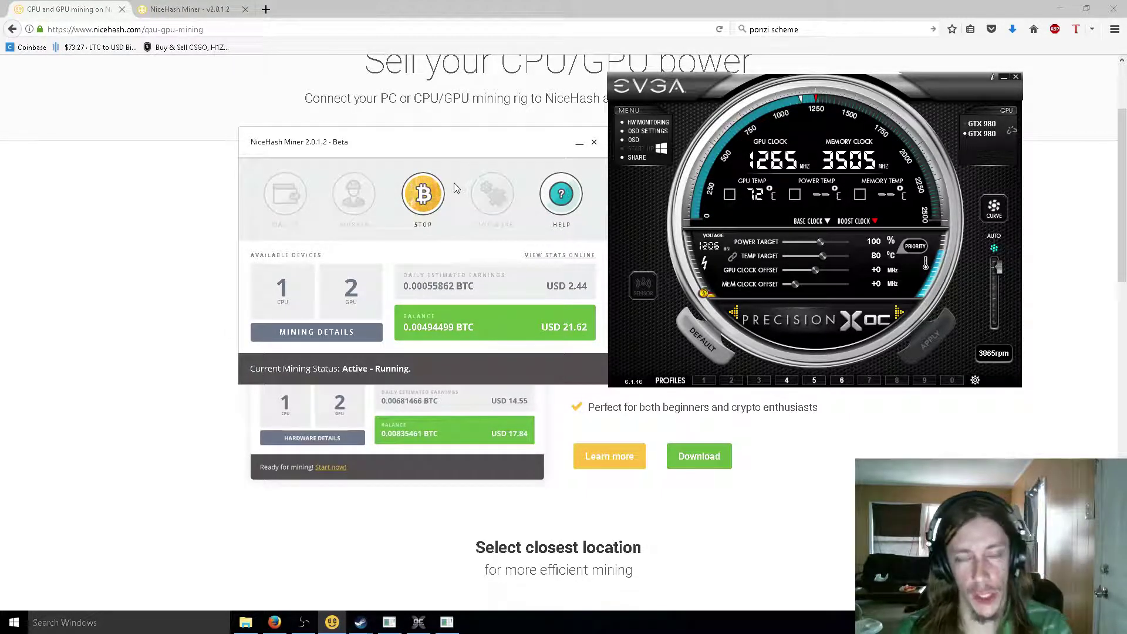
Step: Reopen the mining details to compare the algorithms used by the CPU and the two GPUs
{"action": "left_click", "coordinate": [326, 337]}
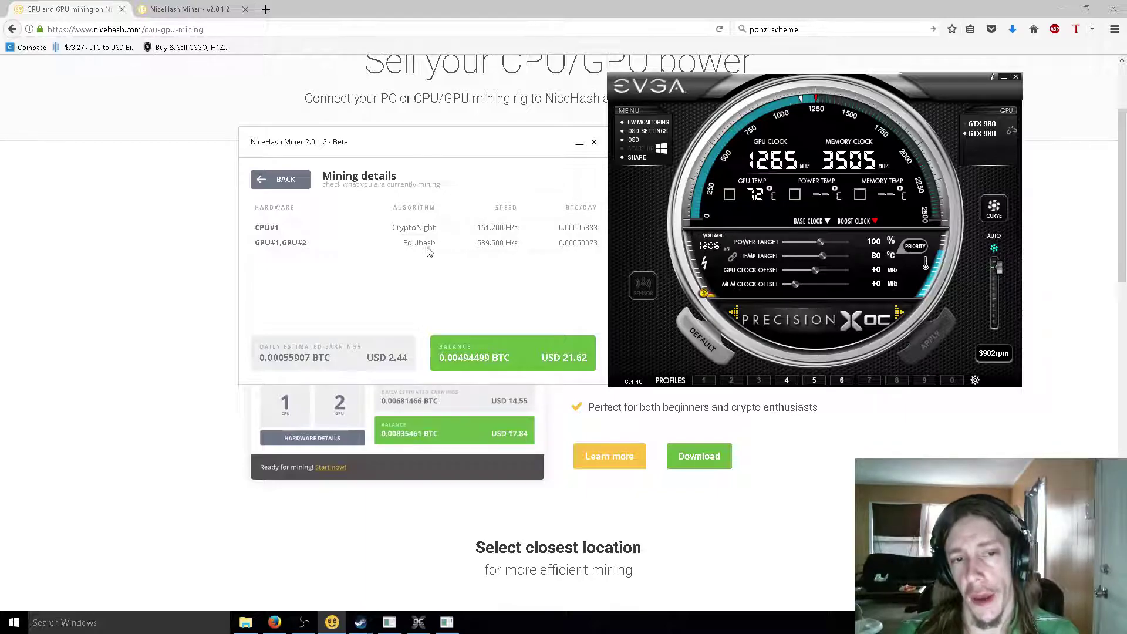
{"action": "left_click", "coordinate": [285, 179]}
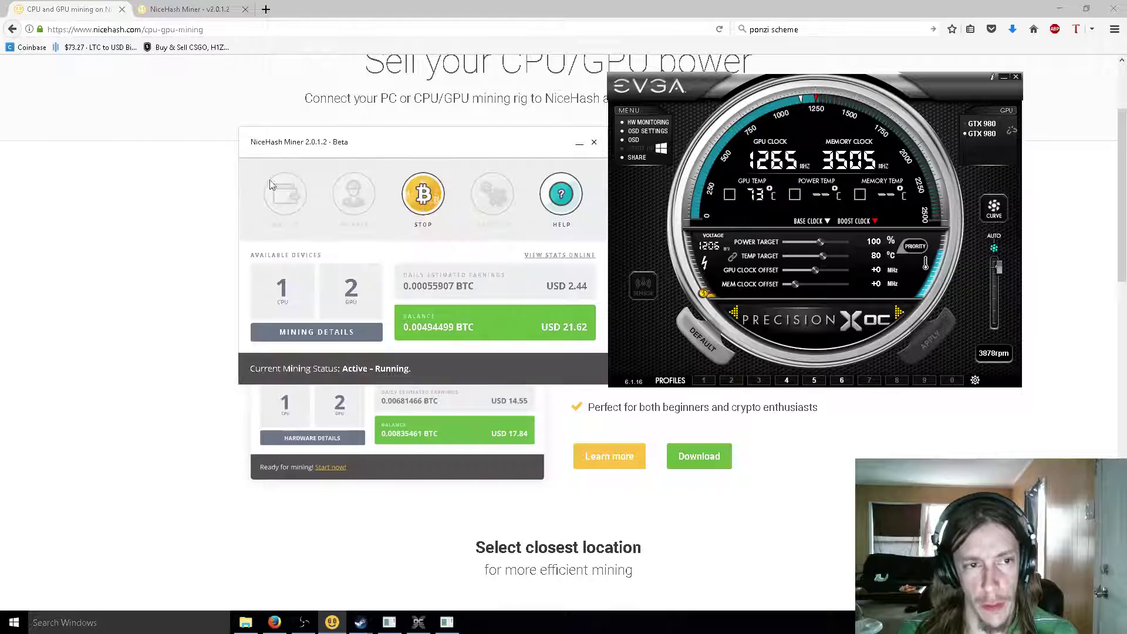
{"action": "left_click", "coordinate": [325, 329]}
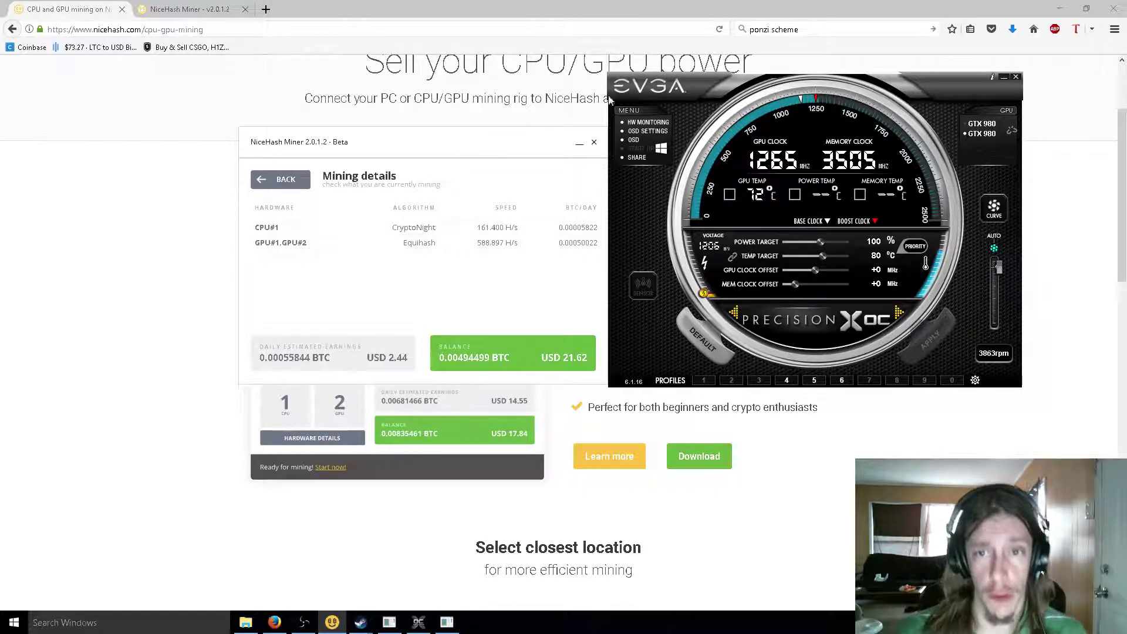
Step: Switch to the browser and look over the NiceHash CPU/GPU mining page from its header to the location selection
{"action": "left_click", "coordinate": [316, 19]}
{"action": "scroll", "coordinate": [510, 258], "scroll_direction": "down", "scroll_amount": 3}
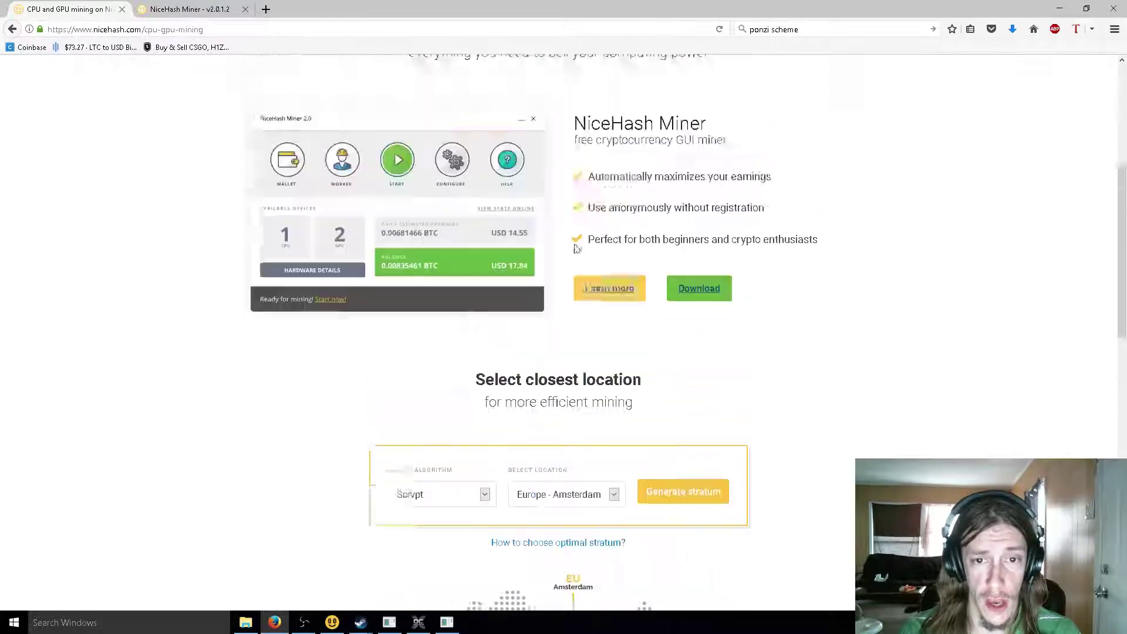
{"action": "scroll", "coordinate": [557, 270], "scroll_direction": "down", "scroll_amount": 5}
{"action": "scroll", "coordinate": [548, 293], "scroll_direction": "up", "scroll_amount": 8}
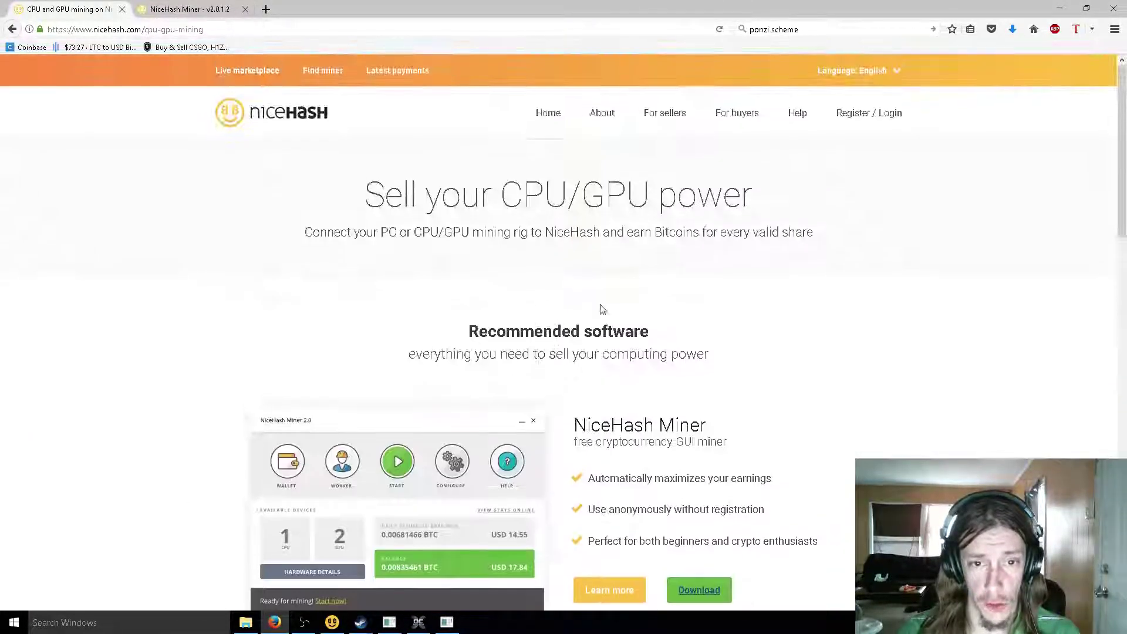
{"action": "scroll", "coordinate": [655, 318], "scroll_direction": "down", "scroll_amount": 10}
{"action": "scroll", "coordinate": [538, 277], "scroll_direction": "up", "scroll_amount": 10}
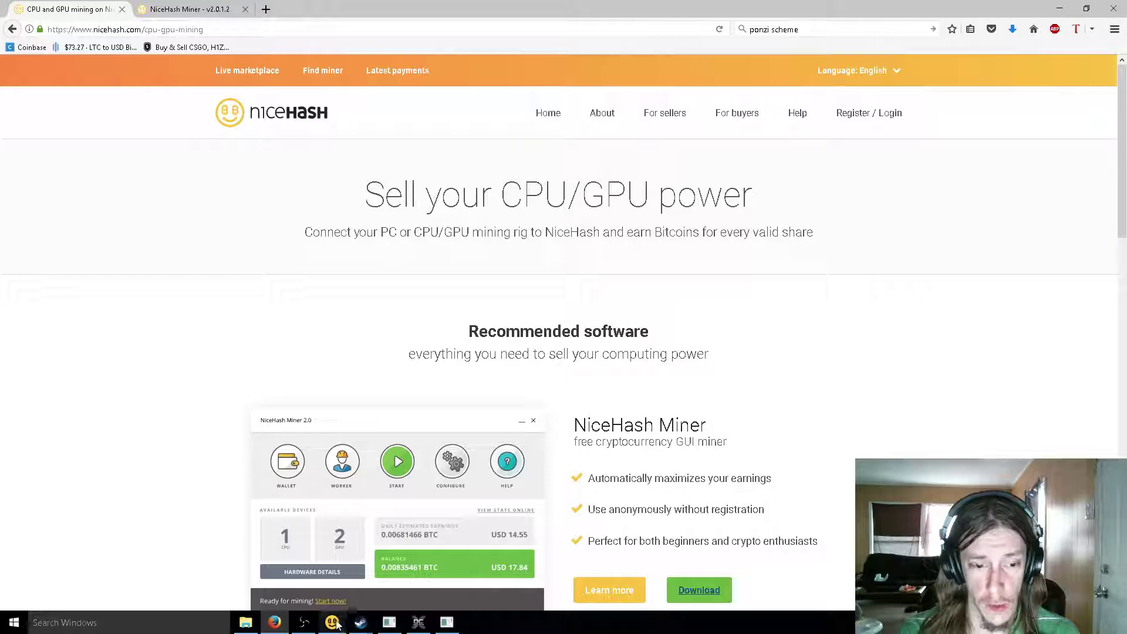
Step: Switch back to NiceHash Miner, review its mining details over the web page, and return to the main screen
{"action": "left_click", "coordinate": [333, 622]}
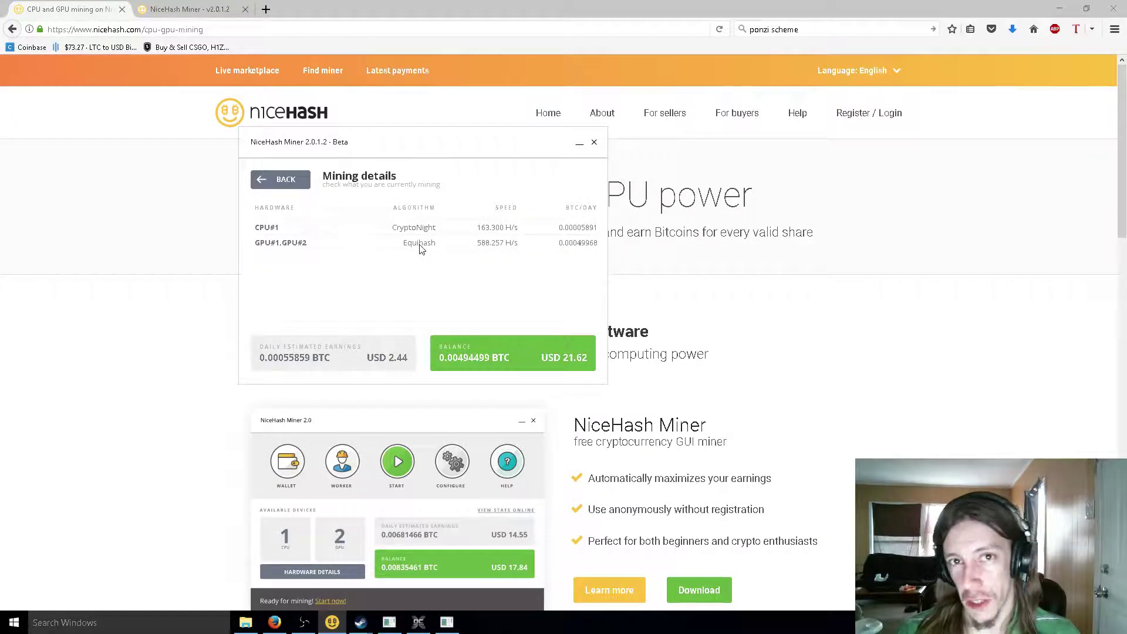
{"action": "scroll", "coordinate": [742, 277], "scroll_direction": "down", "scroll_amount": 10}
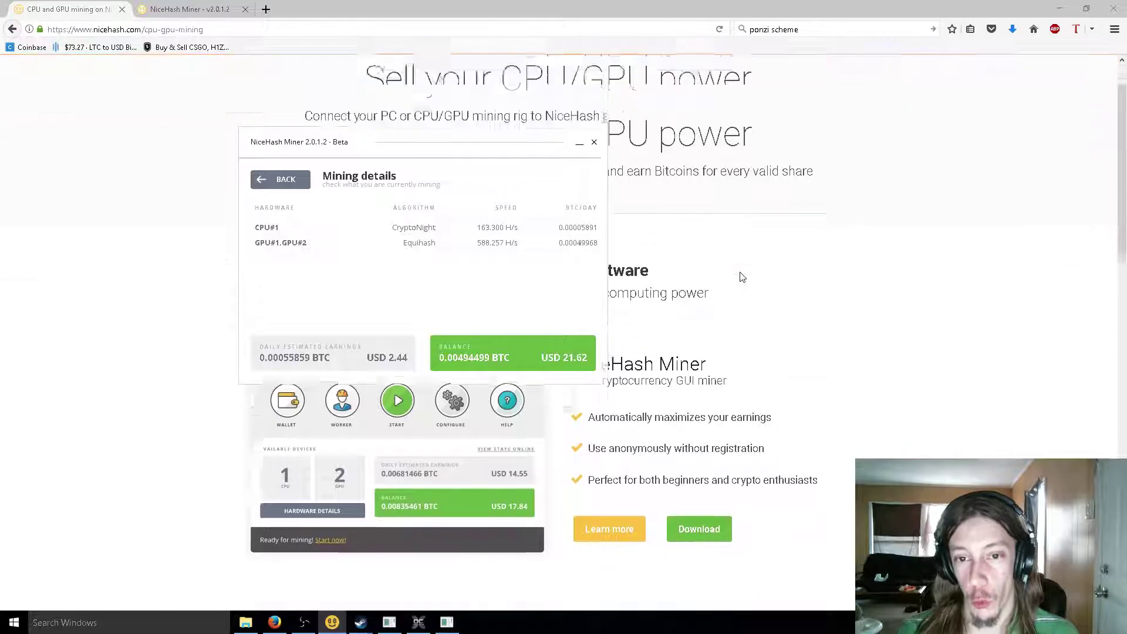
{"action": "scroll", "coordinate": [757, 291], "scroll_direction": "up", "scroll_amount": 15}
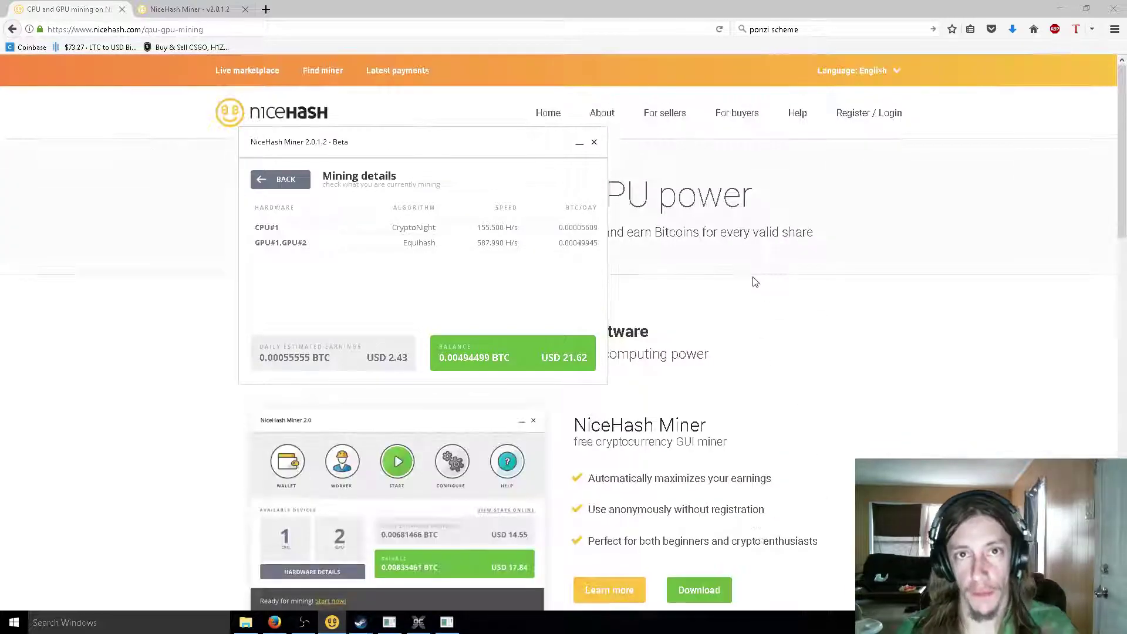
{"action": "scroll", "coordinate": [756, 287], "scroll_direction": "down", "scroll_amount": 15}
{"action": "scroll", "coordinate": [755, 284], "scroll_direction": "up", "scroll_amount": 12}
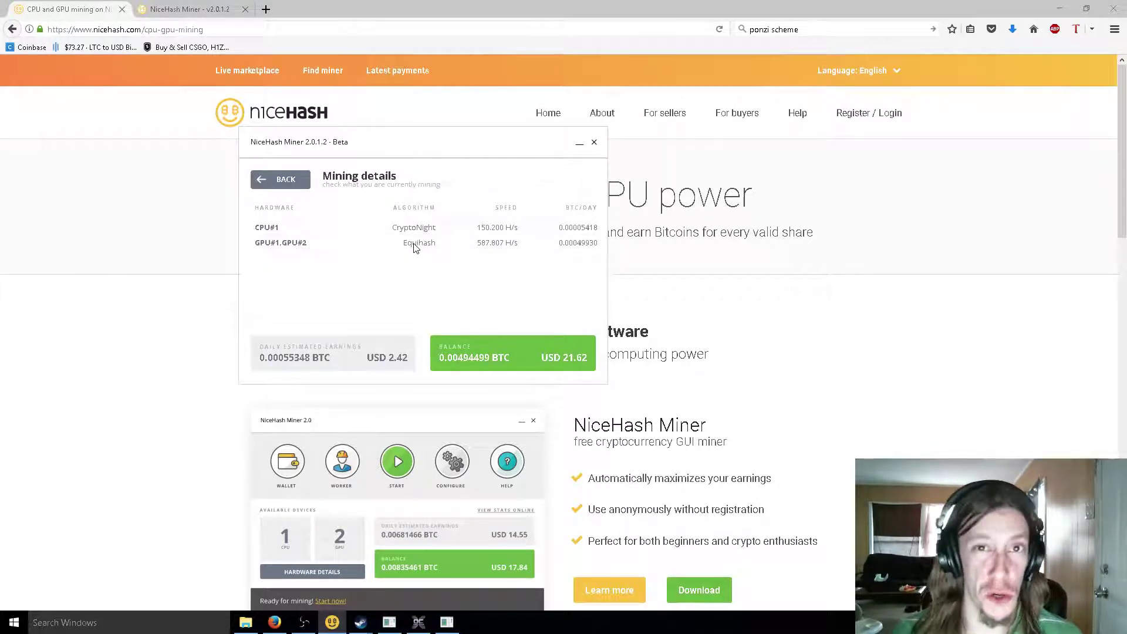
{"action": "left_click", "coordinate": [304, 186]}
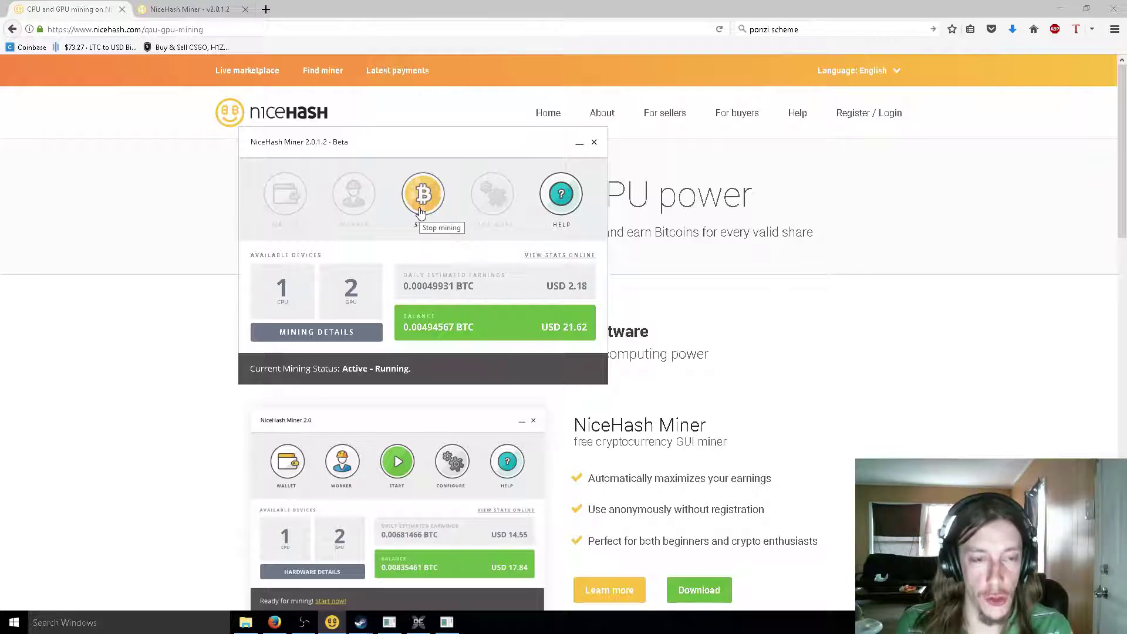
Step: Switch to EVGA PrecisionX and select the first GTX 980 to check its temperature and fan speed under load
{"action": "left_click", "coordinate": [418, 622]}
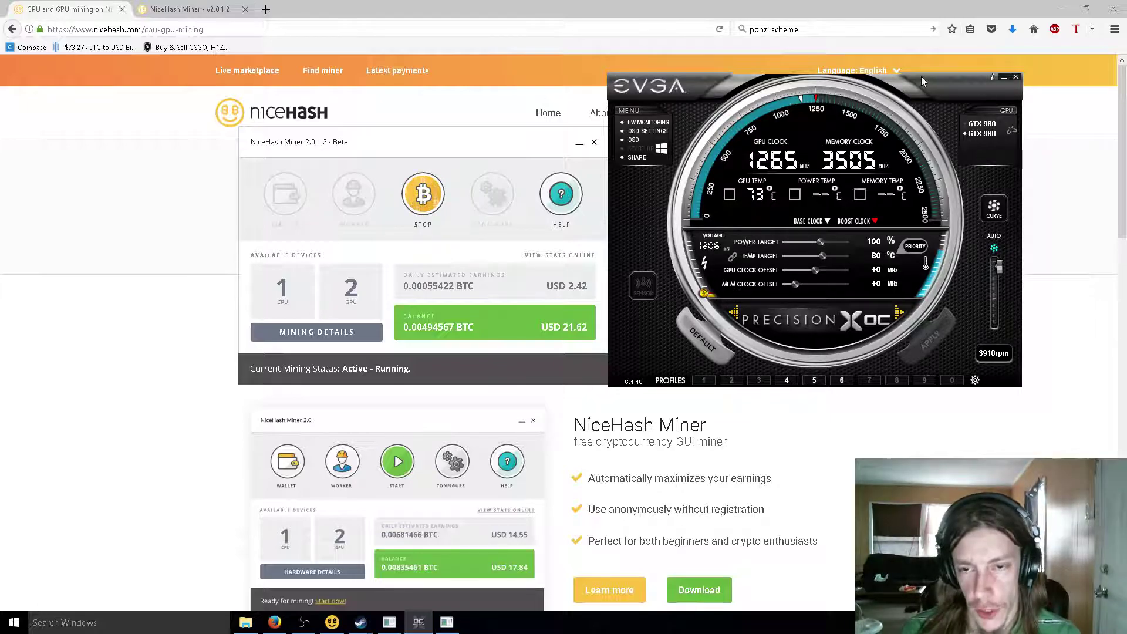
{"action": "left_click", "coordinate": [957, 134]}
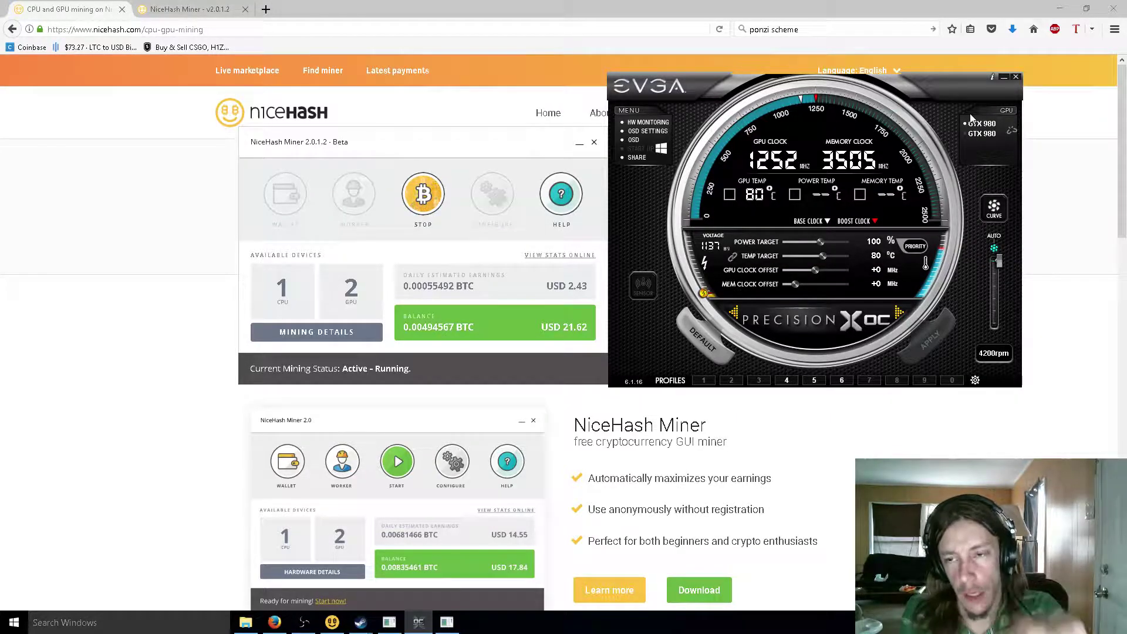
Step: Select the second GTX 980 to compare its temperature and fan speed, and return to the first GTX 980's readings
{"action": "left_click", "coordinate": [977, 134]}
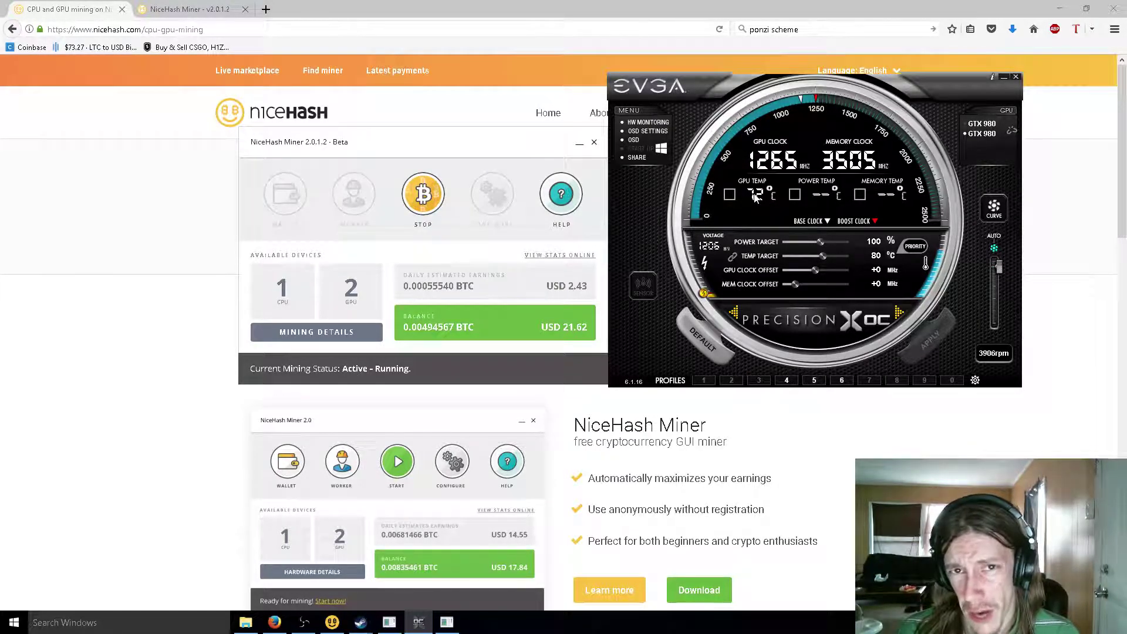
{"action": "left_click", "coordinate": [974, 124]}
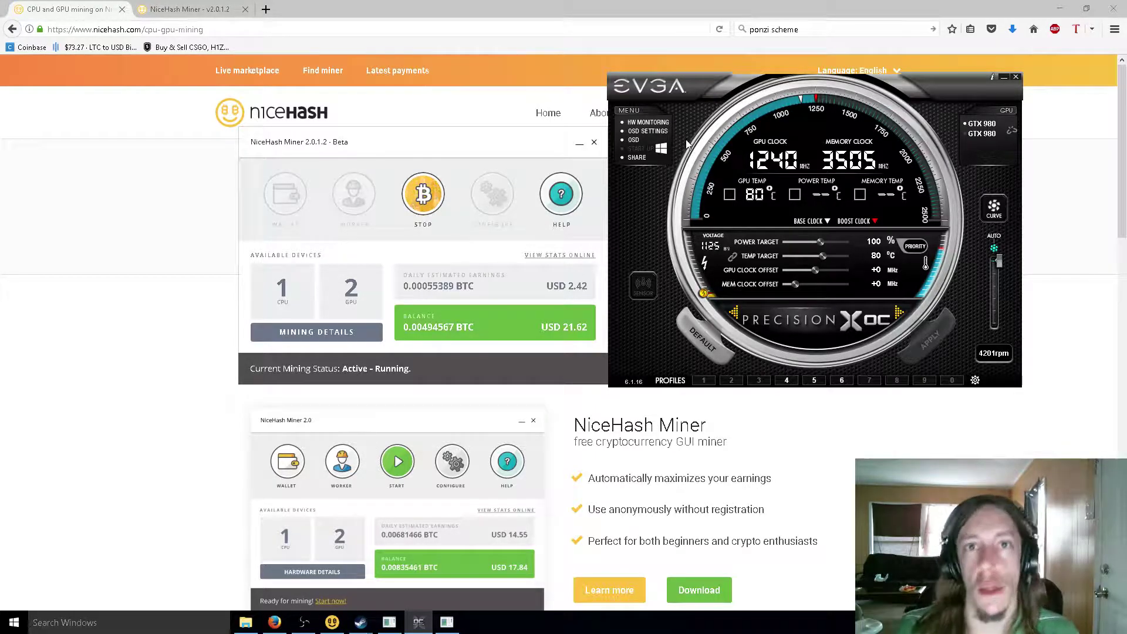
Step: Arrange the EVGA PrecisionX and NiceHash Miner windows side by side over the web page so that neither covers the other
{"action": "left_click", "coordinate": [485, 158]}
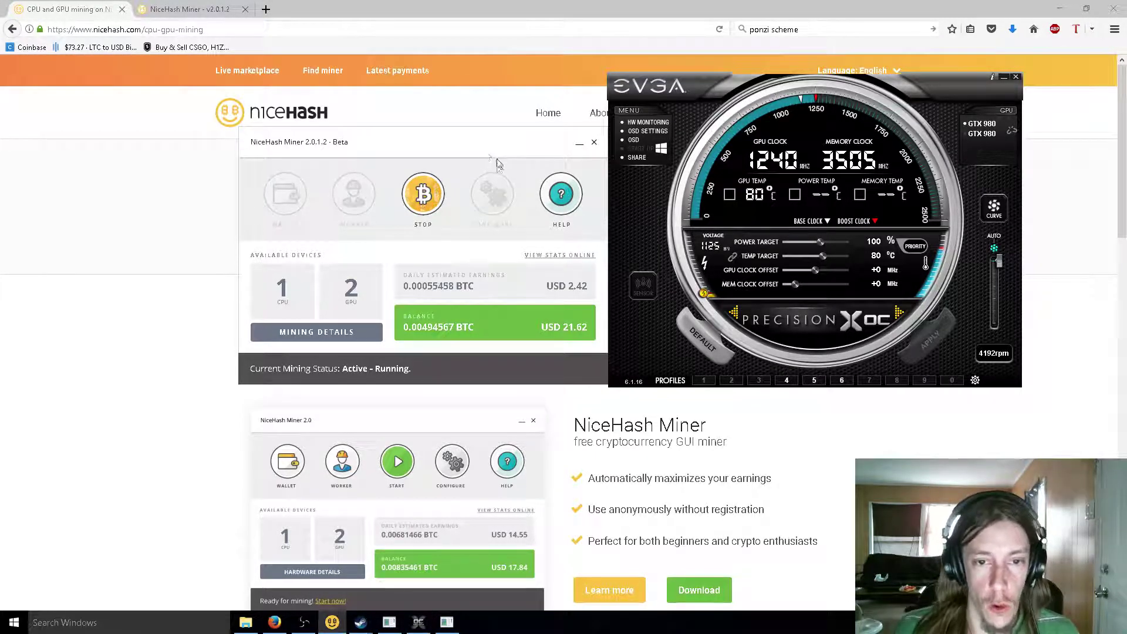
{"action": "left_click_drag", "start_coordinate": [785, 95], "coordinate": [837, 116]}
{"action": "left_click", "coordinate": [452, 144]}
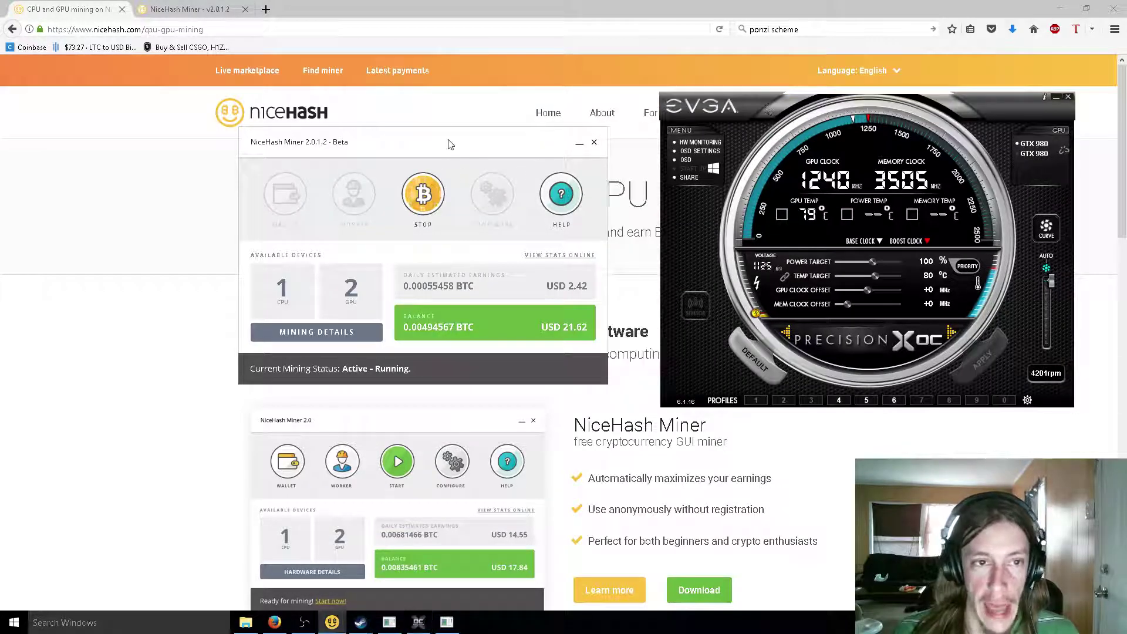
{"action": "left_click_drag", "start_coordinate": [452, 144], "coordinate": [505, 154]}
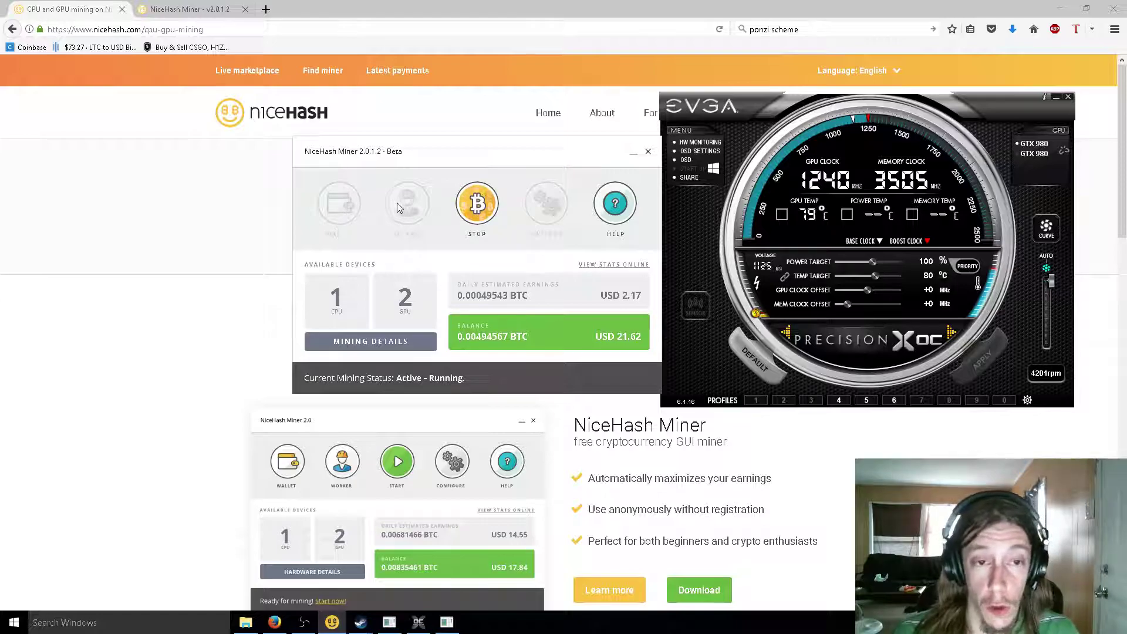
{"action": "left_click_drag", "start_coordinate": [415, 151], "coordinate": [391, 149]}
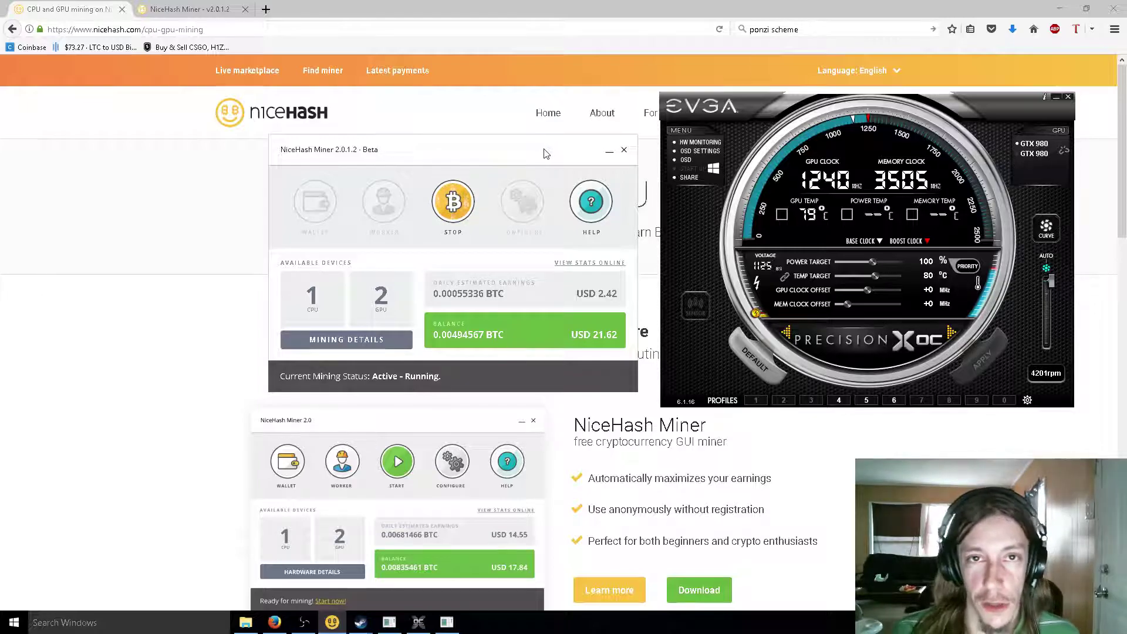
{"action": "left_click_drag", "start_coordinate": [544, 153], "coordinate": [559, 103]}
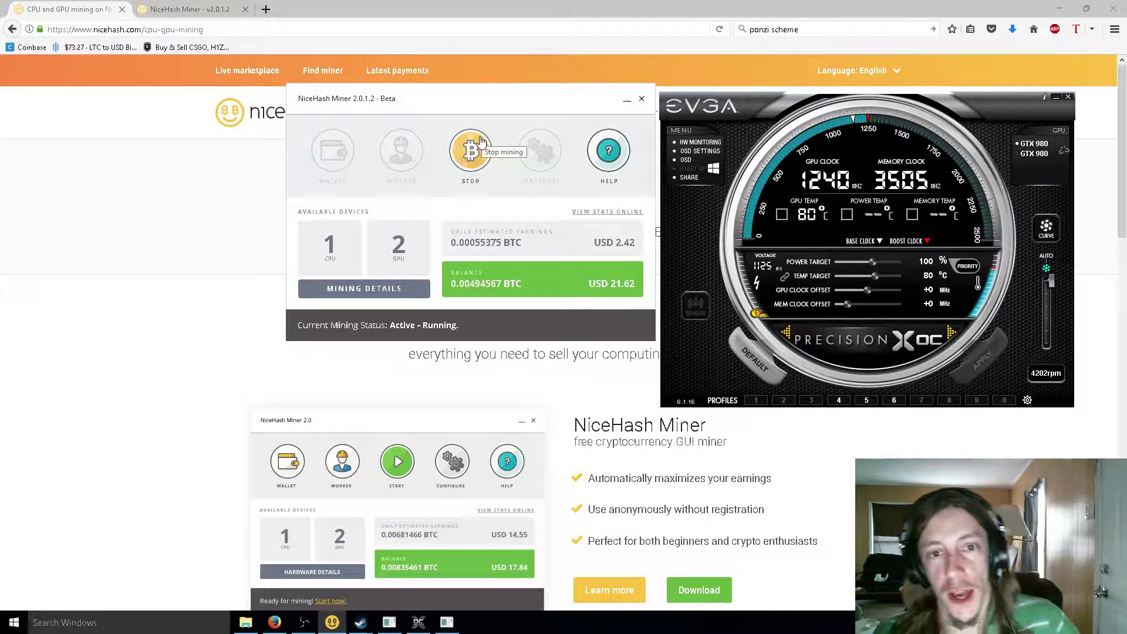